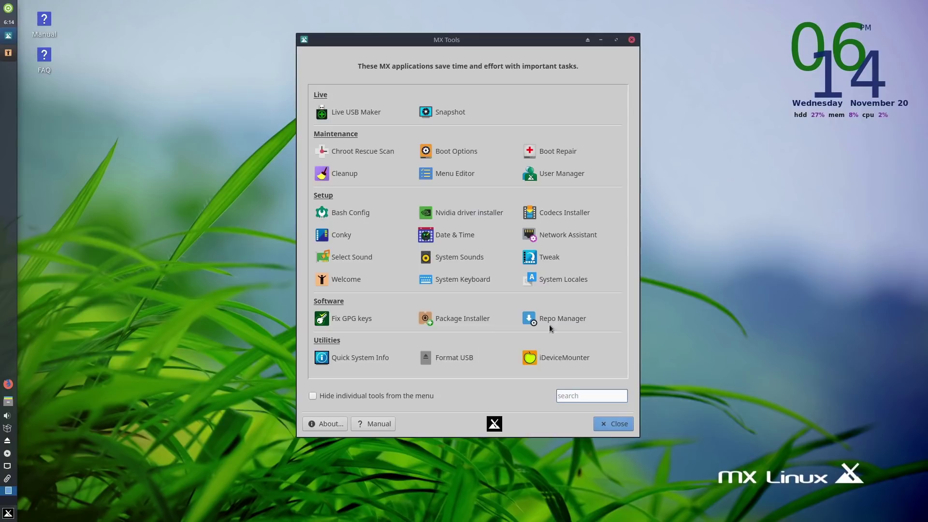
Close the MX Tools window to reveal the MX Welcome dialog.
click(618, 423)
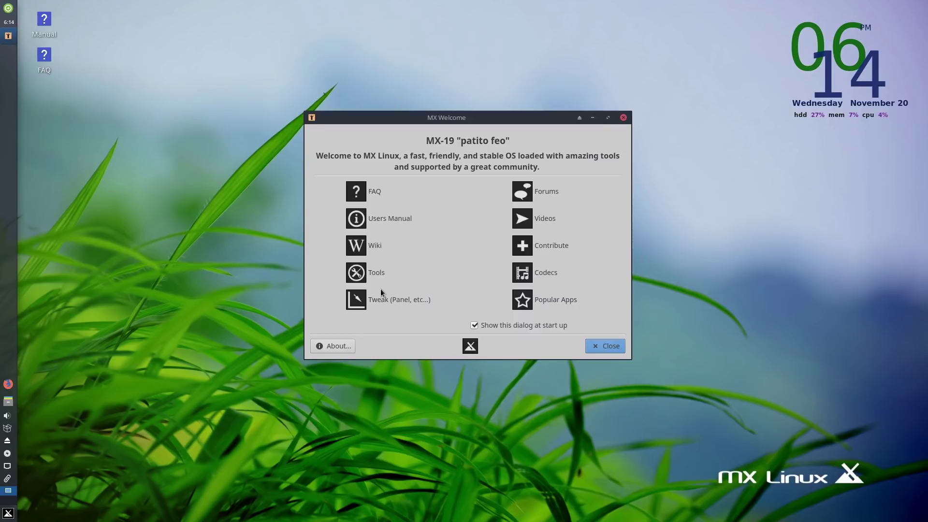
Start MX Tweak, accept the panel backup notice, and view the side panel's options.
click(382, 300)
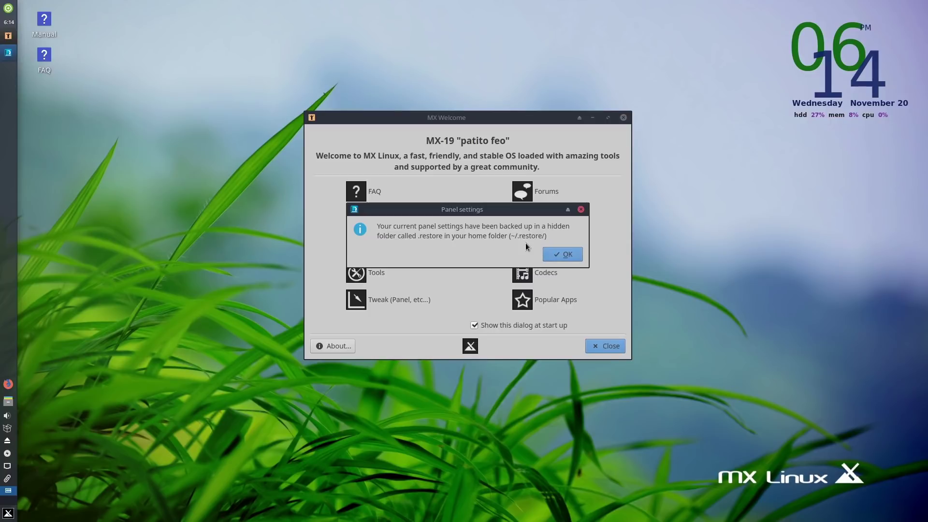
click(570, 254)
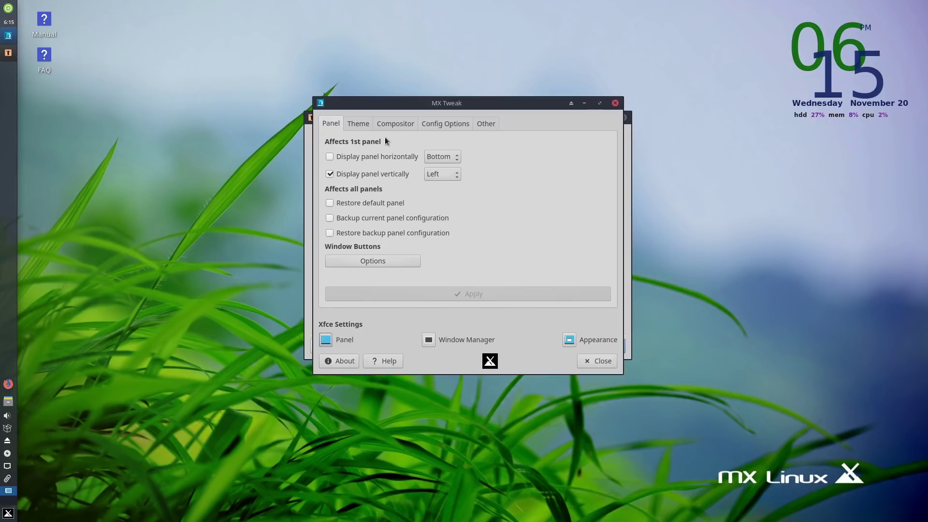
right_click(12, 277)
mouse_move(34, 339)
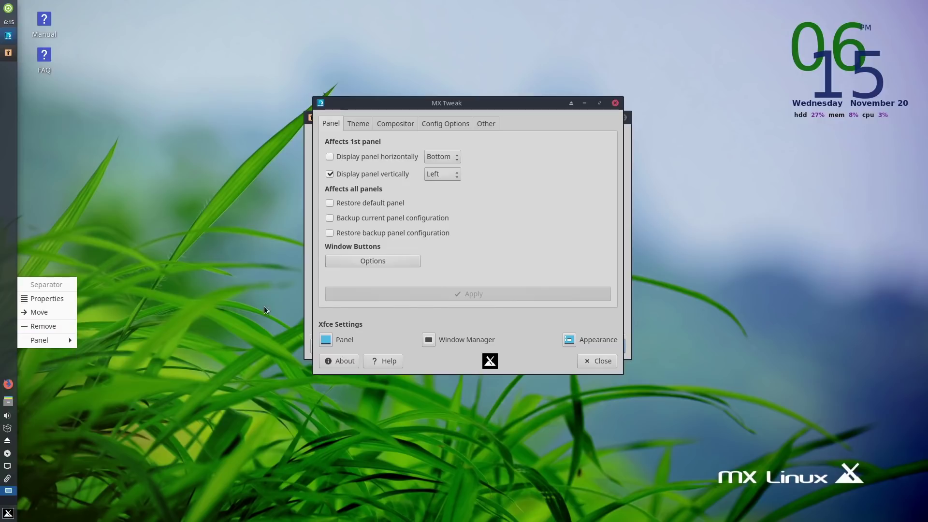
click(510, 220)
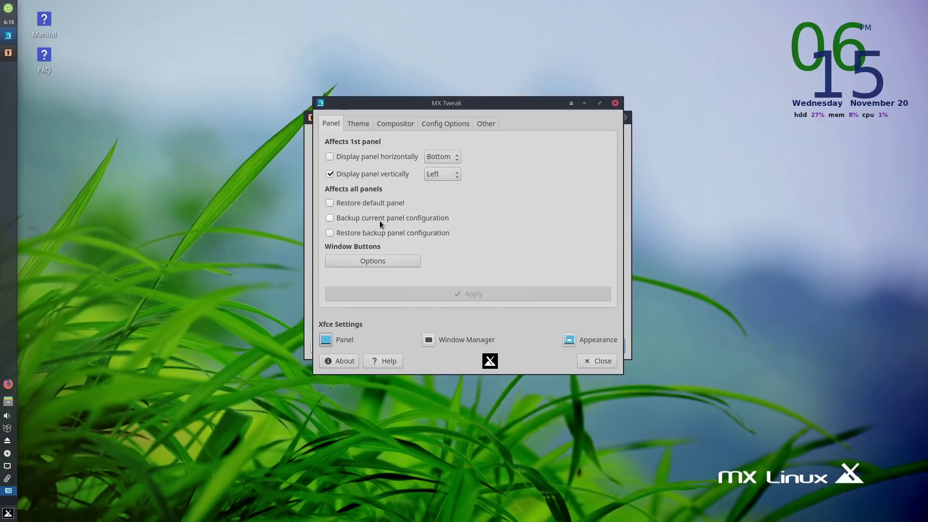
Browse the Theme, Compositor, Config Options and Other tabs without changing anything.
click(358, 123)
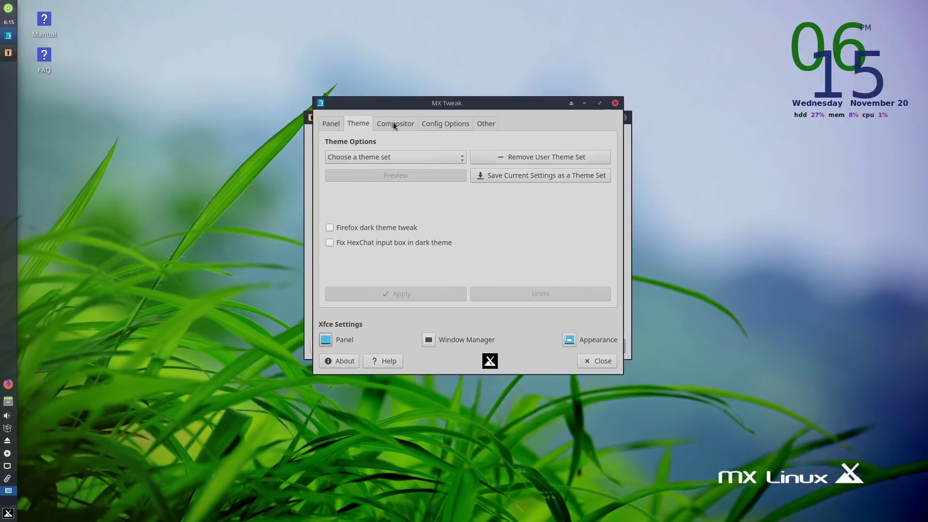
click(402, 157)
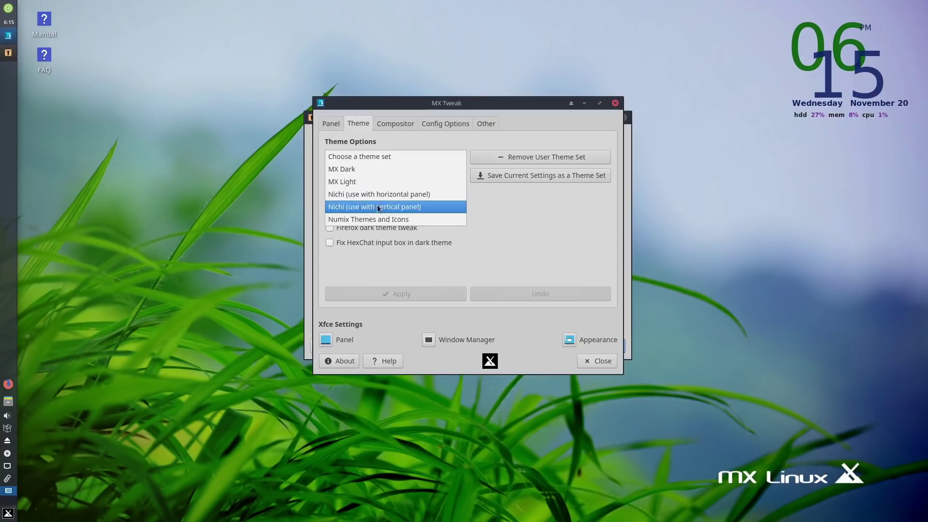
click(585, 268)
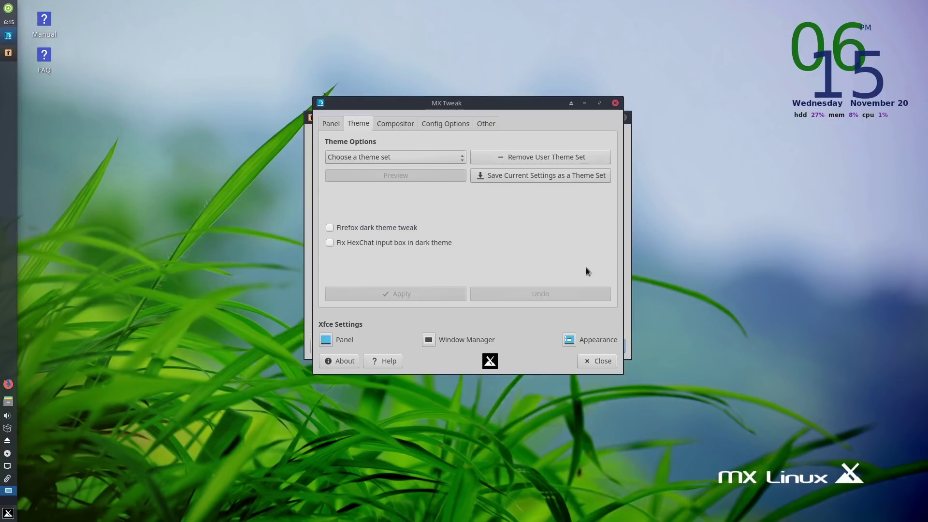
click(393, 123)
click(432, 125)
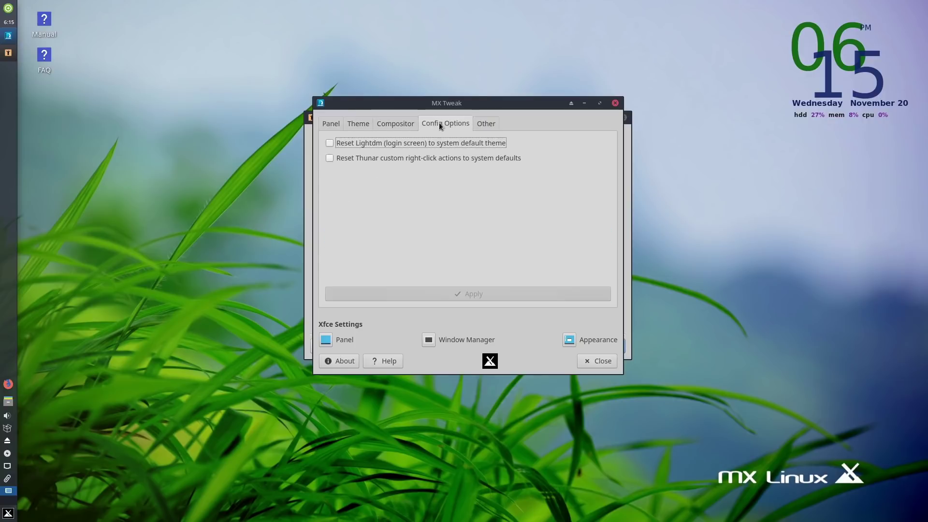
click(486, 124)
click(327, 126)
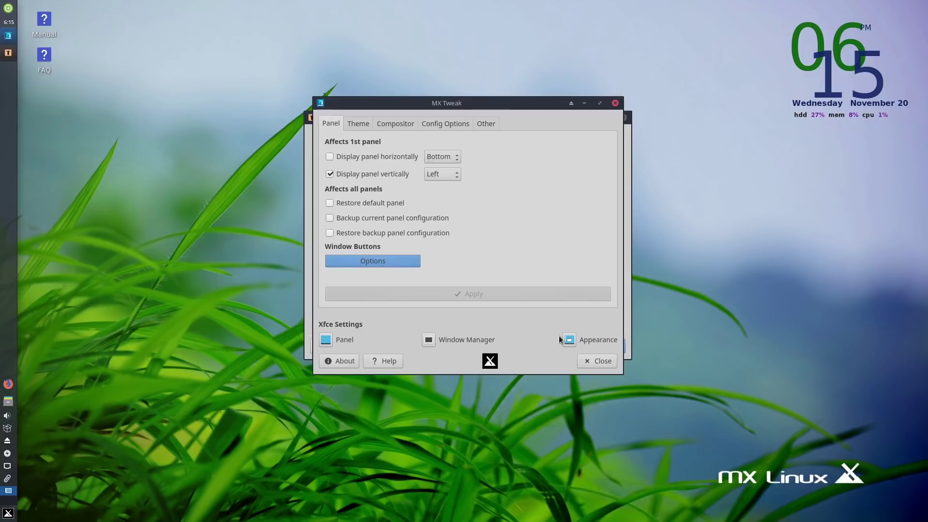
Close MX Tweak and bring up the MX Tools collection.
click(593, 362)
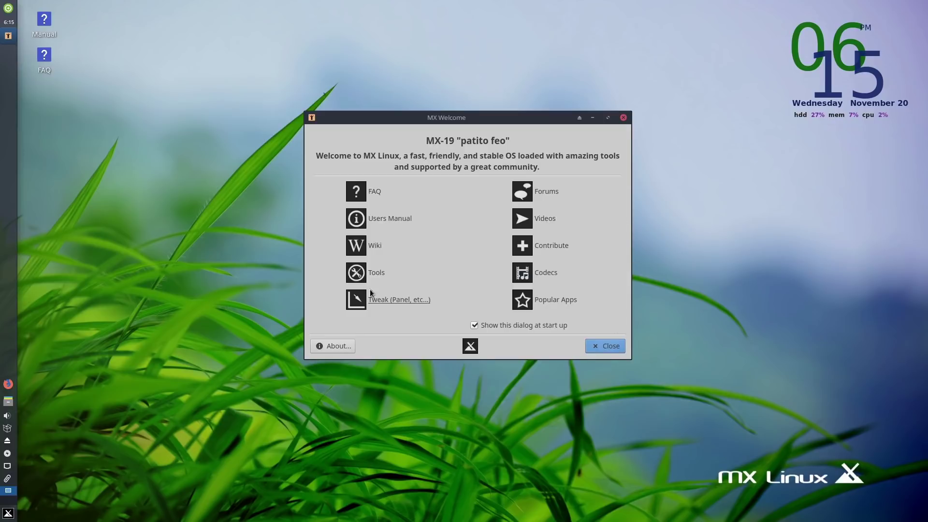
click(390, 298)
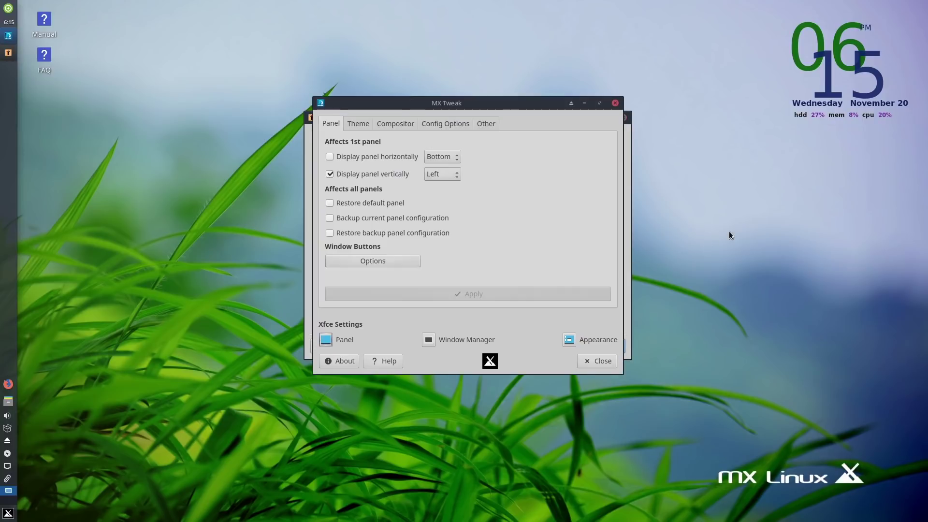
click(615, 103)
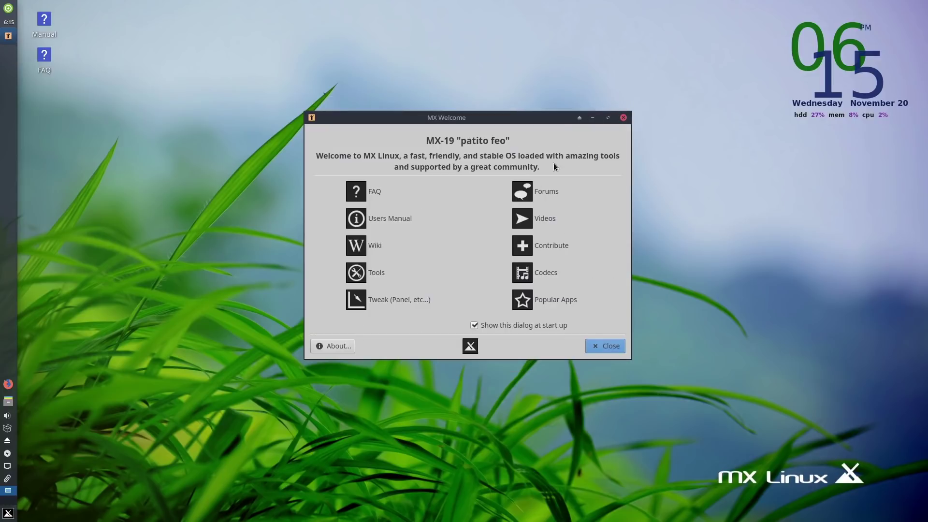
click(376, 276)
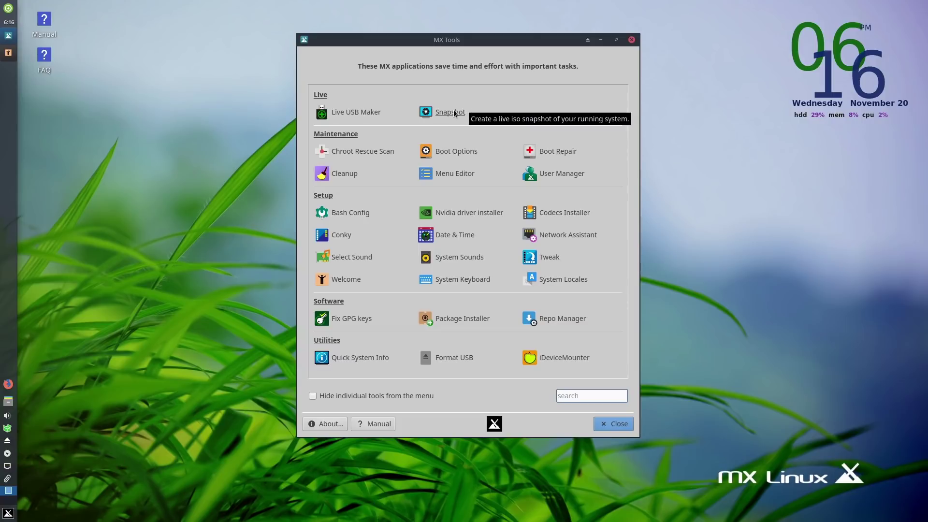
click(8, 429)
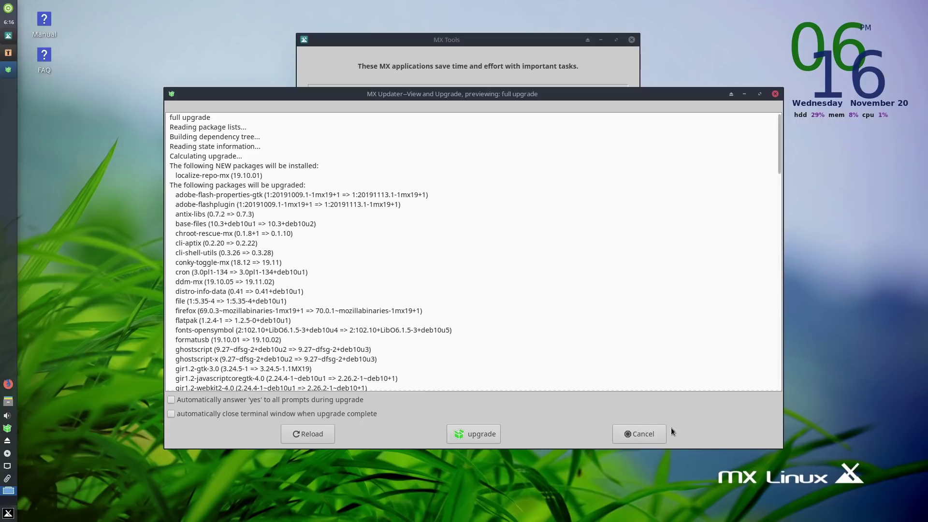
click(636, 431)
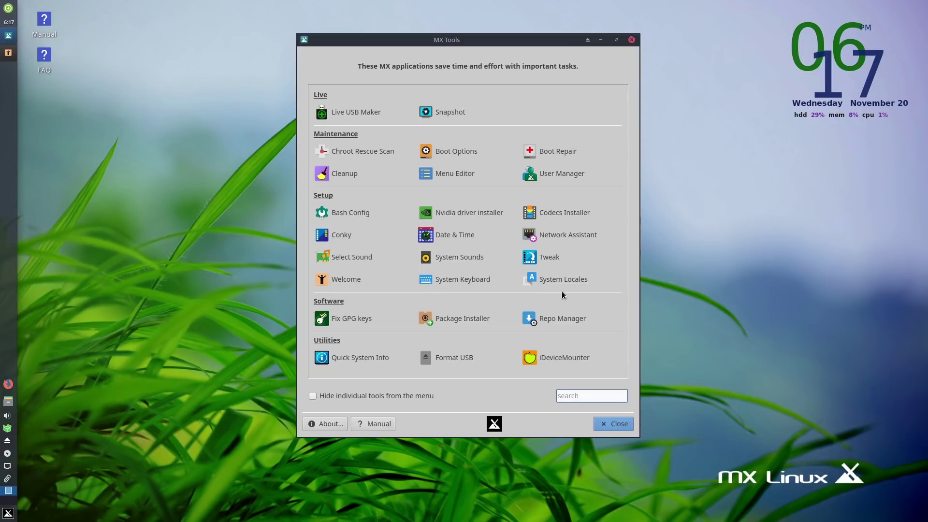
Launch MX Package Installer, authenticating with the root password.
click(463, 321)
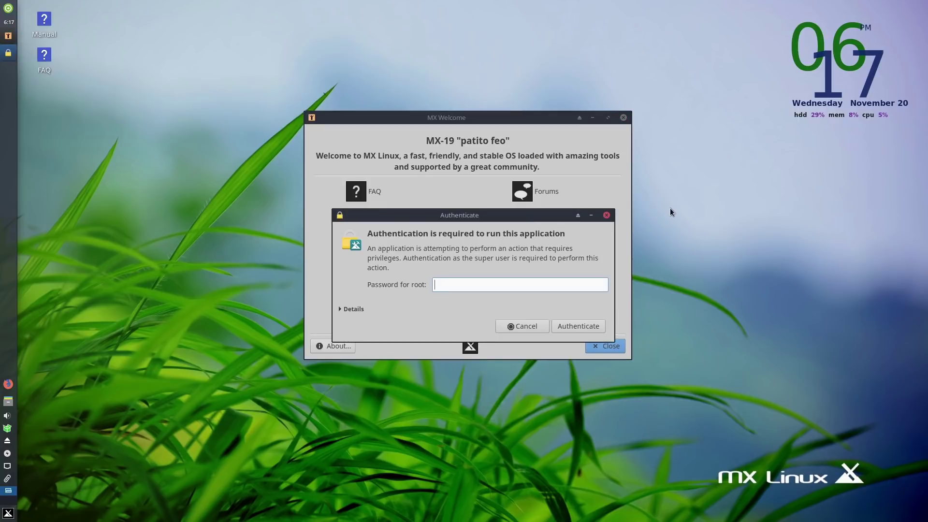
text(root)
key(Return)
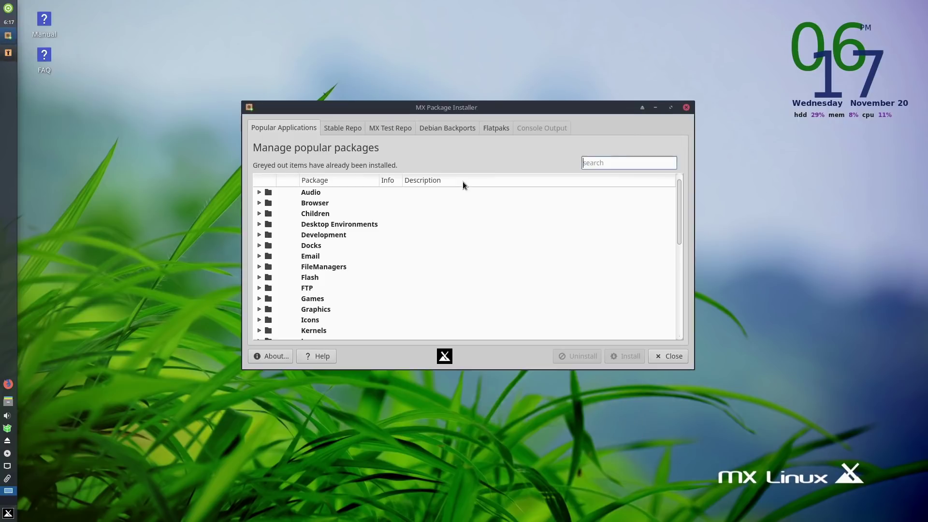
Browse the Audio and Browser categories, marking then unmarking Chromium.
click(258, 194)
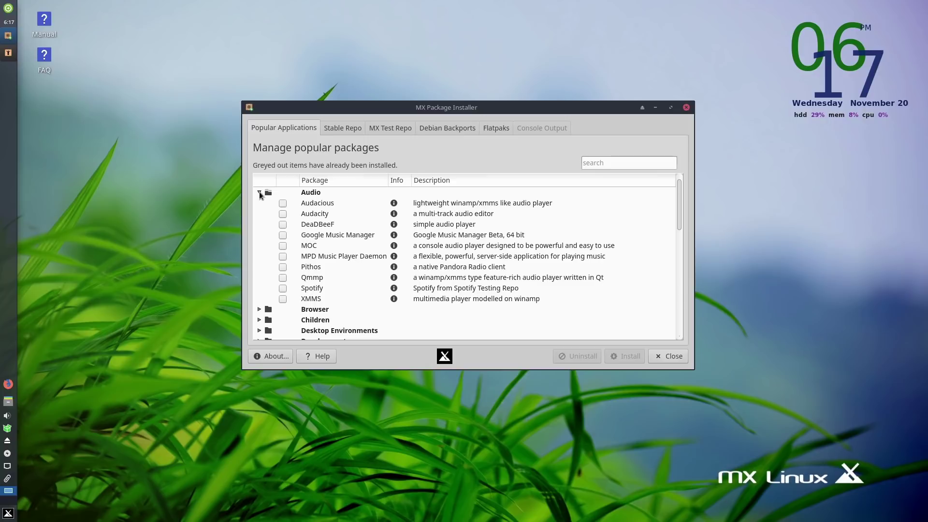
click(259, 192)
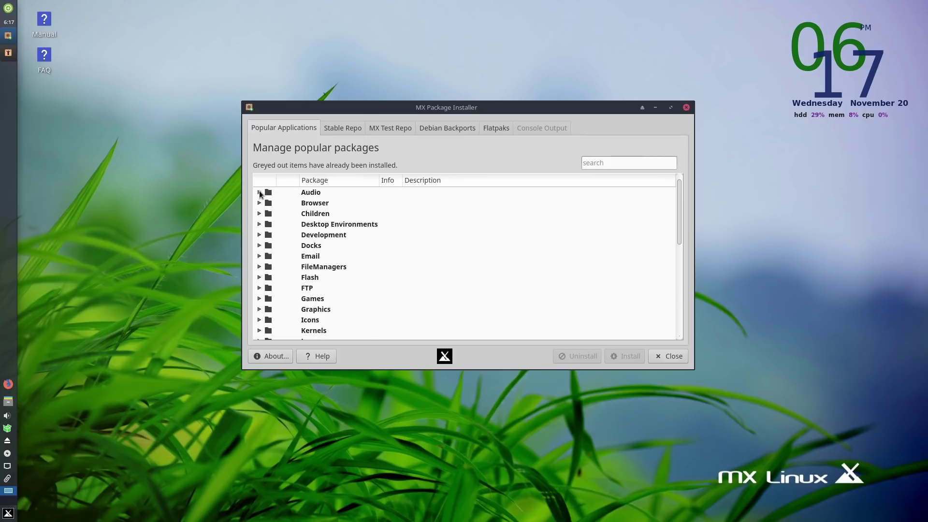
click(259, 203)
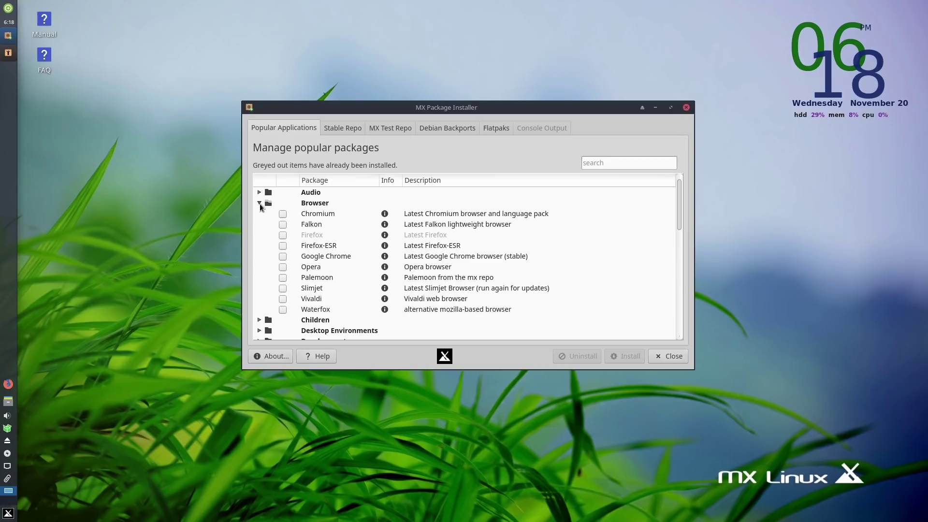
click(283, 214)
click(282, 214)
click(260, 203)
Expand and collapse Desktop Environments, Email, FTP and Games in turn.
click(259, 224)
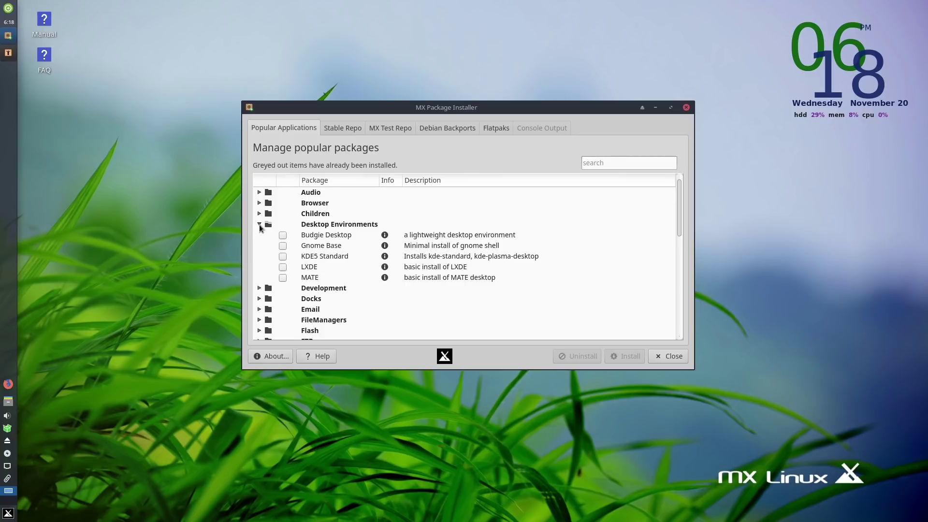
click(259, 224)
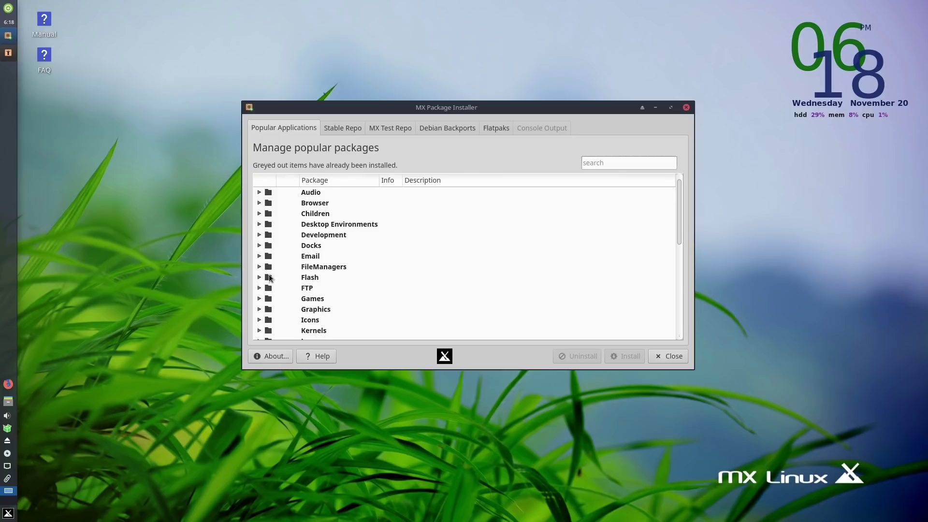
click(259, 257)
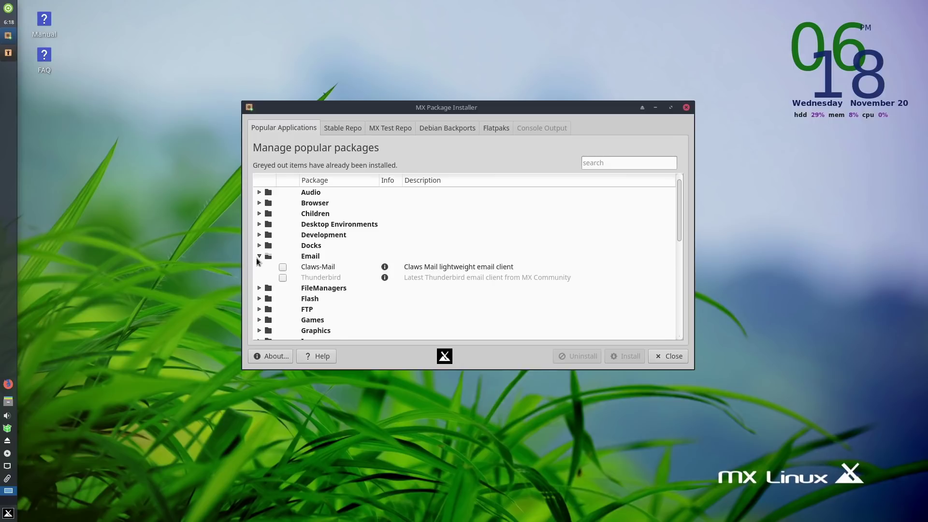
click(257, 257)
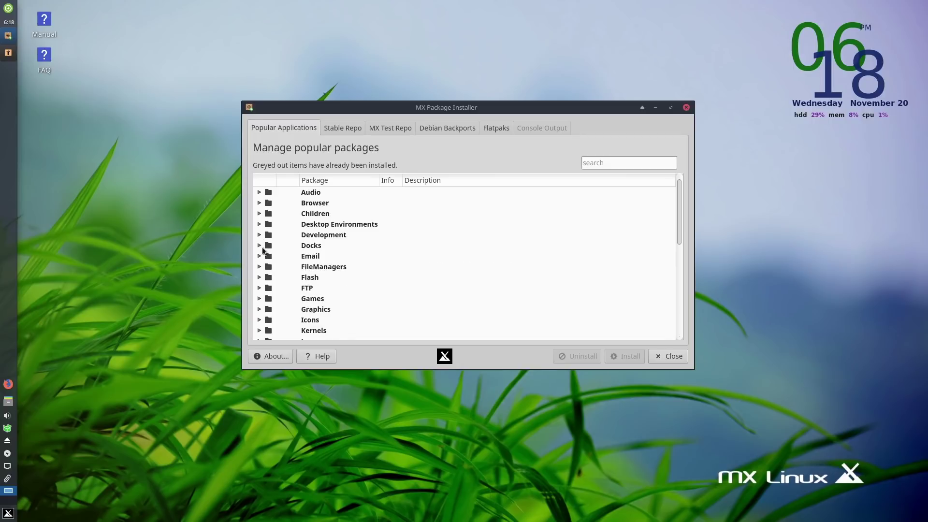
click(260, 288)
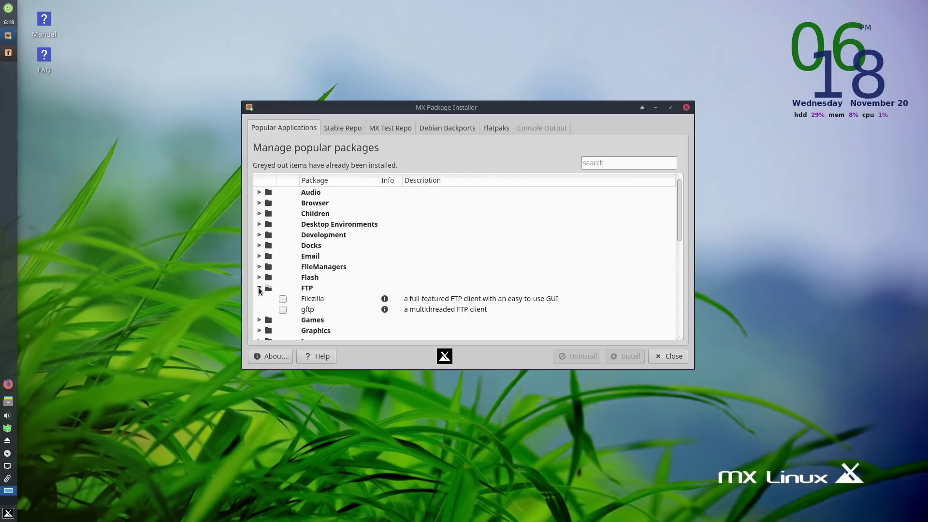
click(259, 288)
click(259, 298)
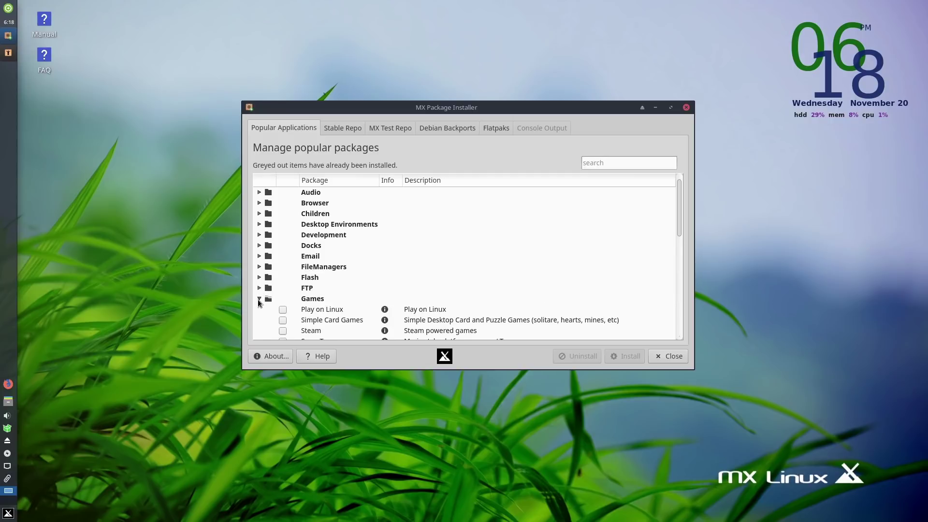
scroll(274, 300, down, 2)
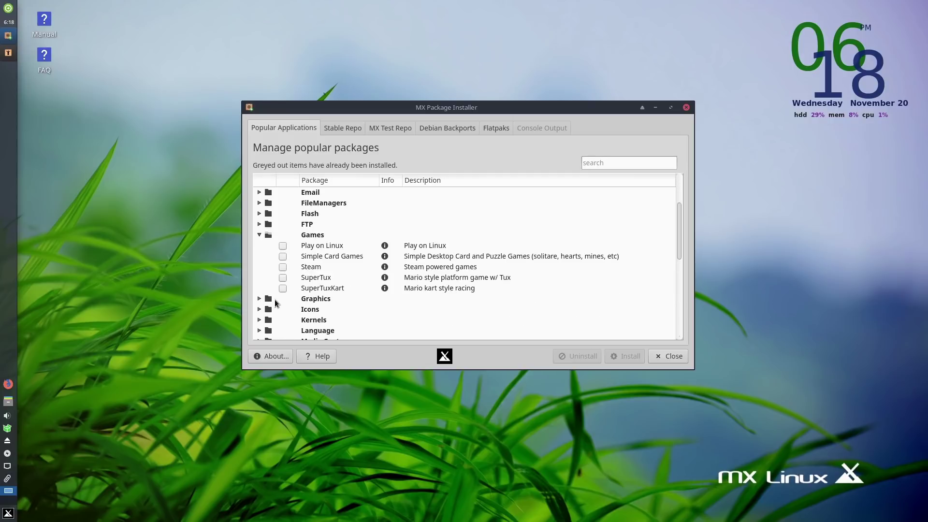
click(259, 236)
Close the package installer and try an application search for 'sy'.
click(686, 107)
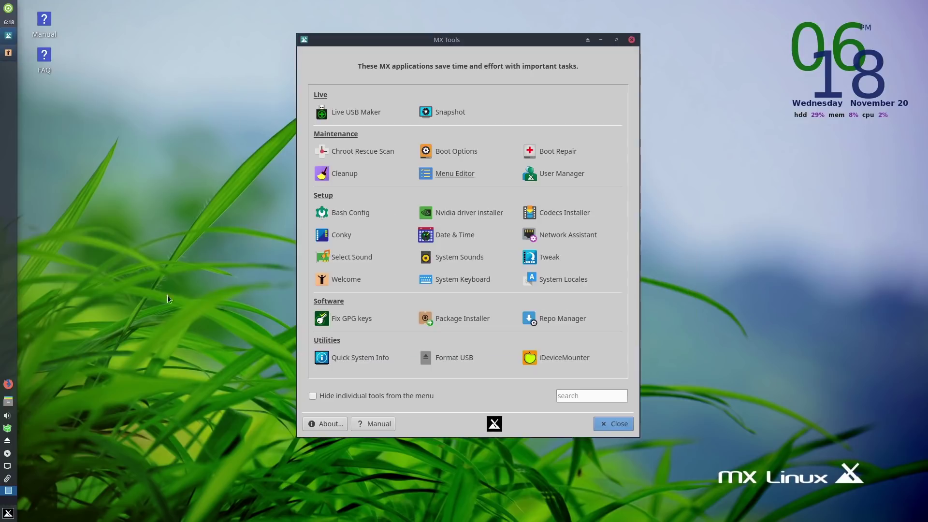
click(9, 514)
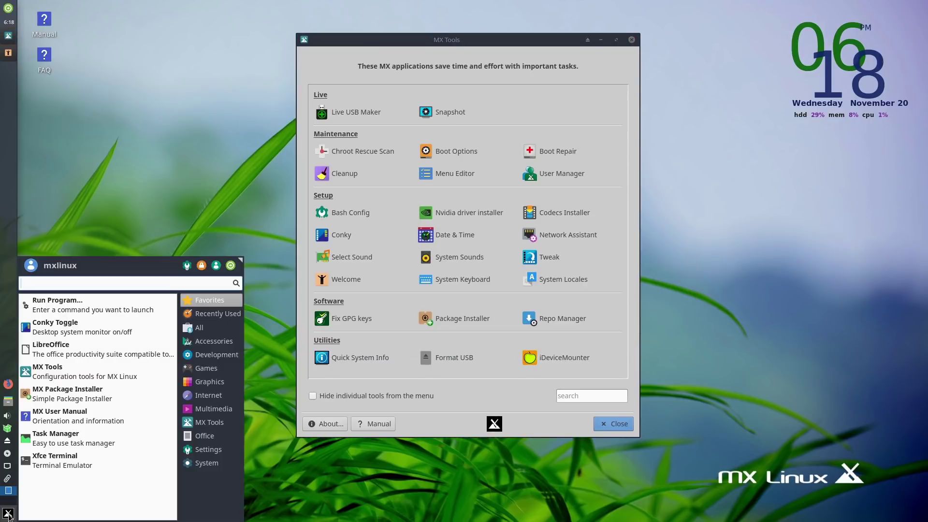
text(sy)
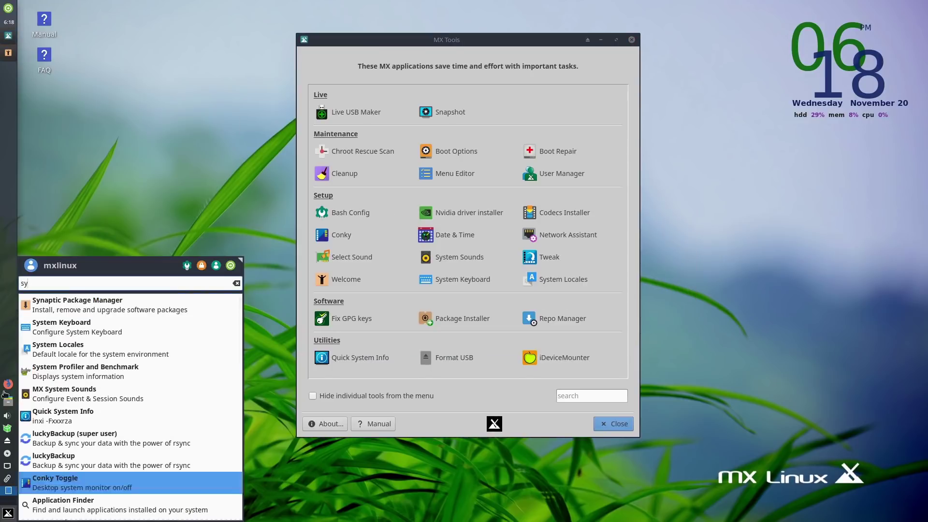
click(167, 171)
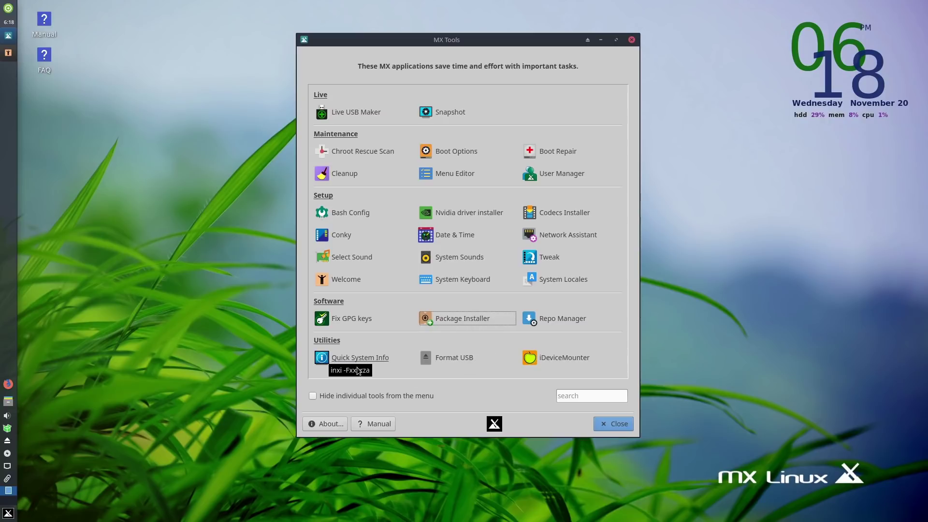
Close MX Tools and the MX Welcome window, then reopen the application menu.
click(610, 424)
click(605, 347)
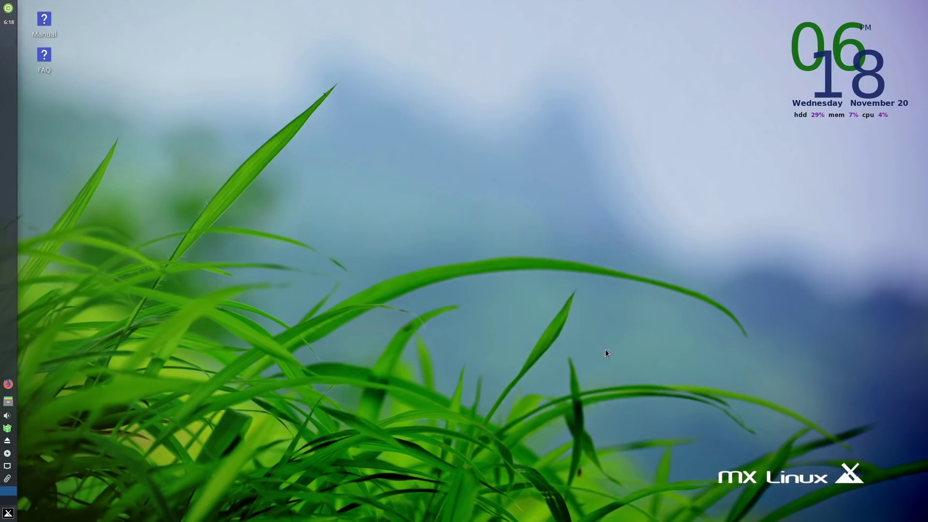
click(14, 514)
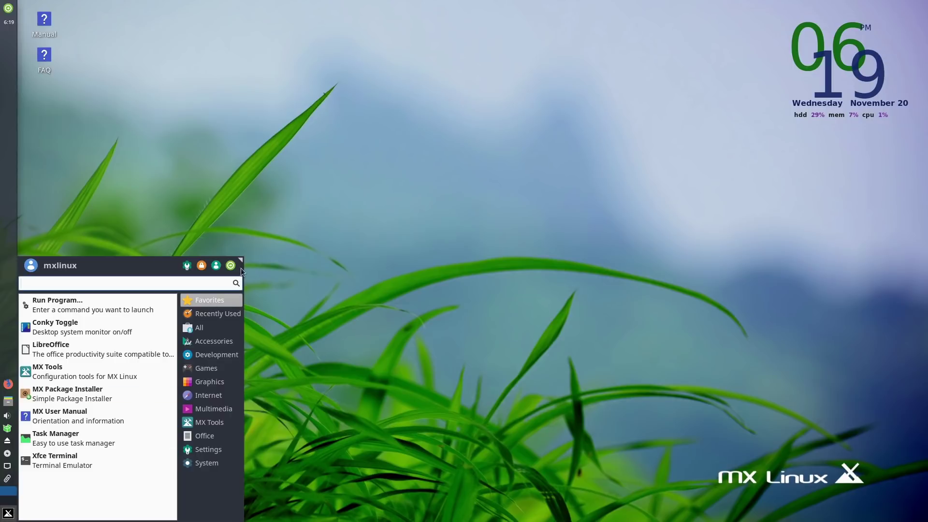
Browse the Accessories, Development, Games, Graphics, Internet and Multimedia categories.
click(208, 340)
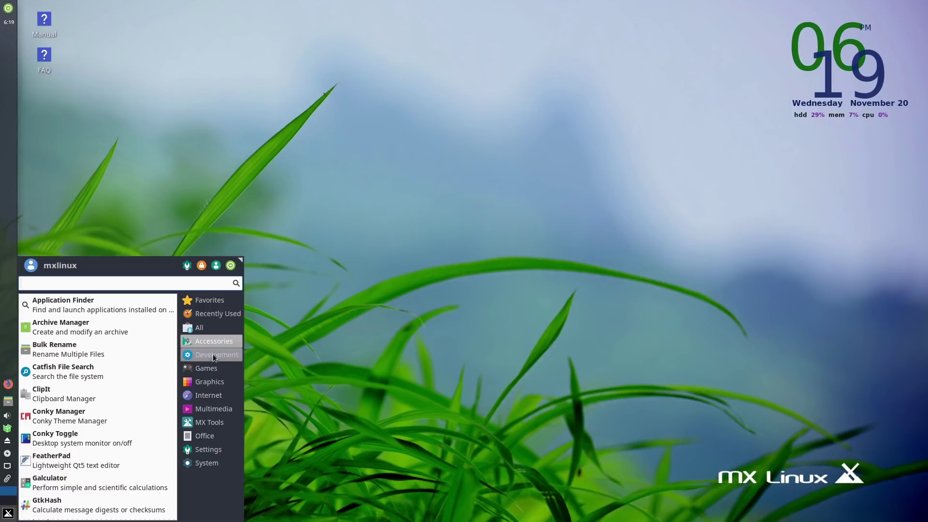
click(213, 353)
click(215, 367)
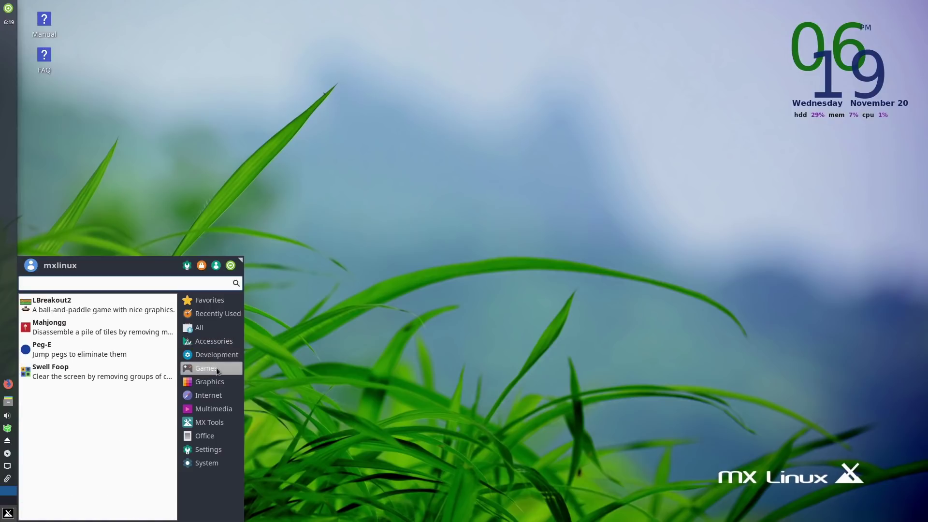
click(215, 381)
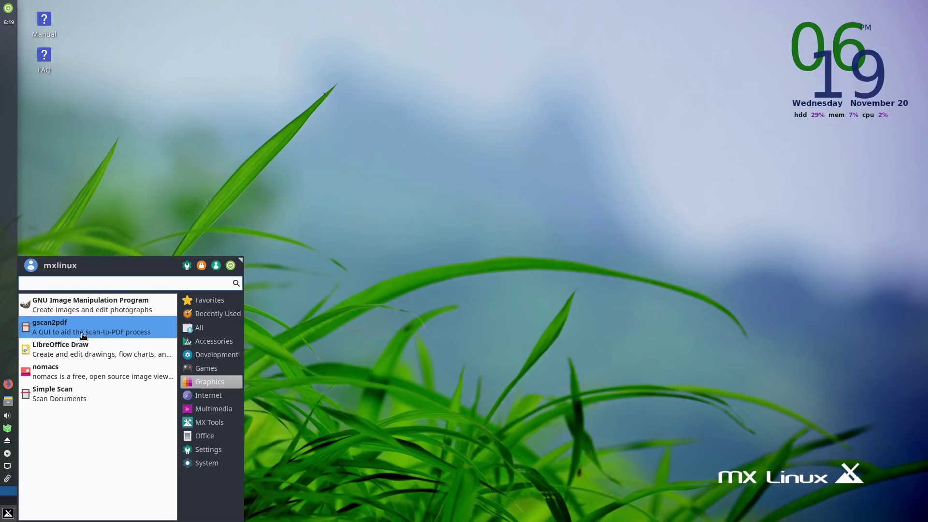
click(214, 409)
click(214, 397)
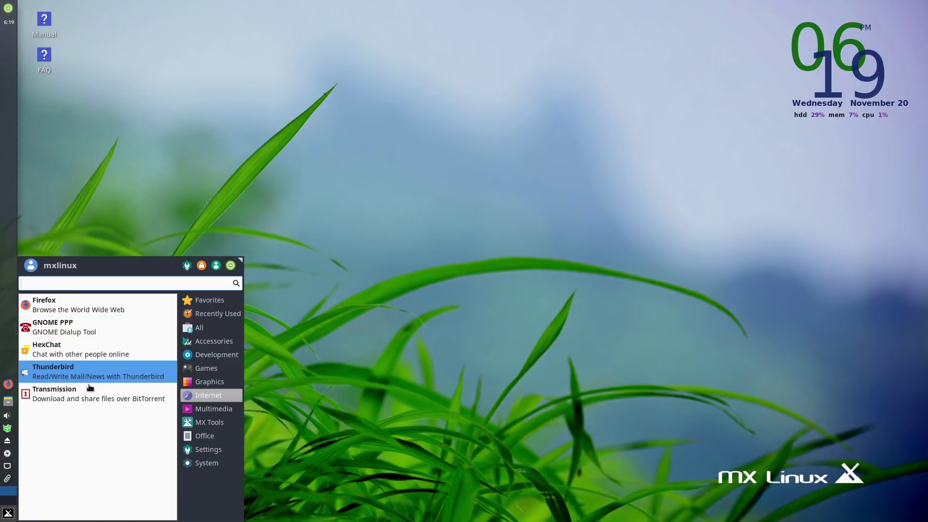
click(234, 404)
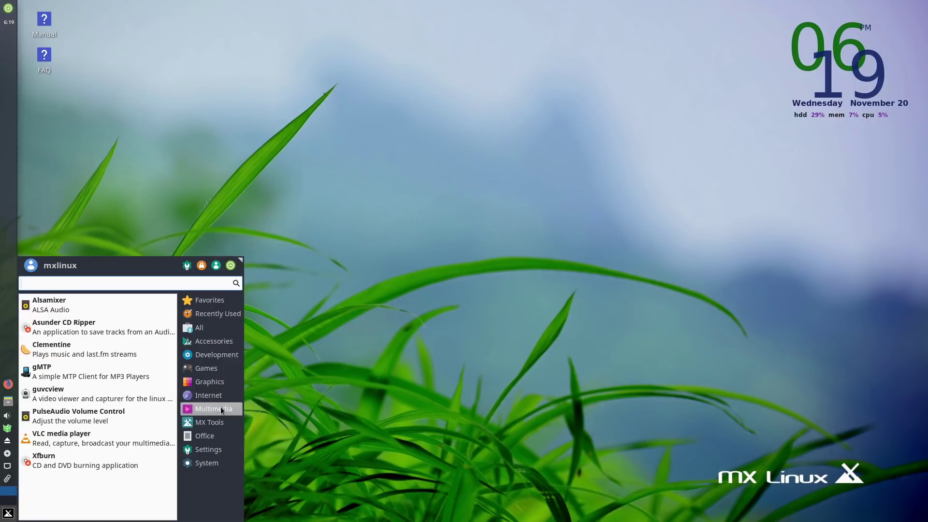
click(218, 397)
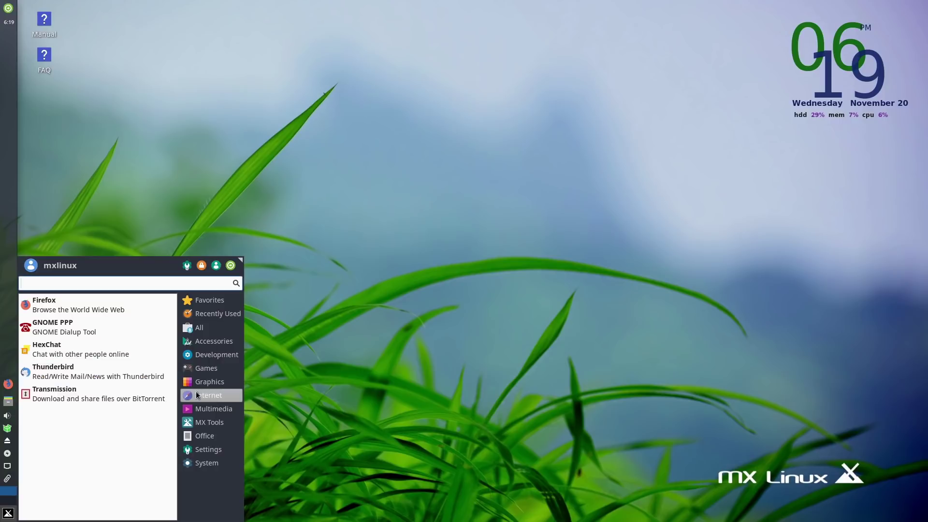
click(213, 409)
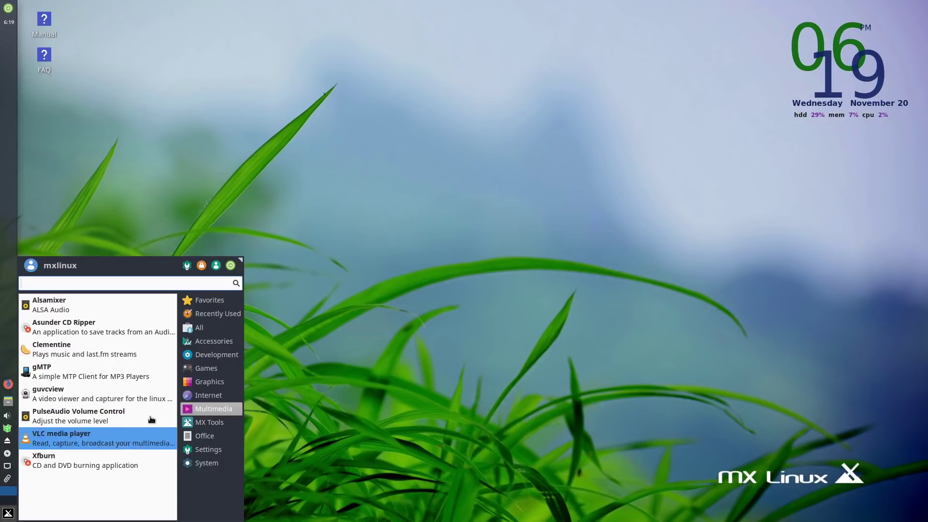
Browse the MX Tools, Office and Settings categories, then launch Adblock.
click(208, 419)
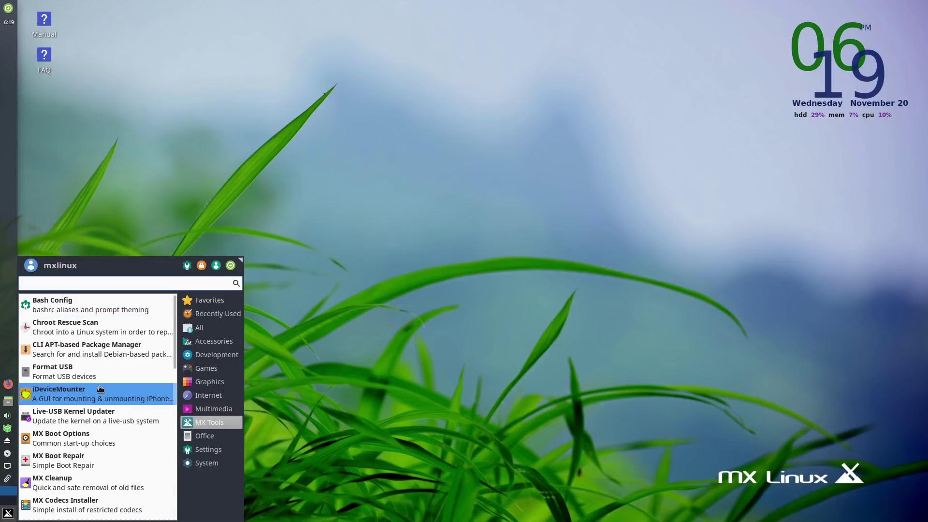
scroll(99, 391, down, 6)
scroll(97, 472, down, 3)
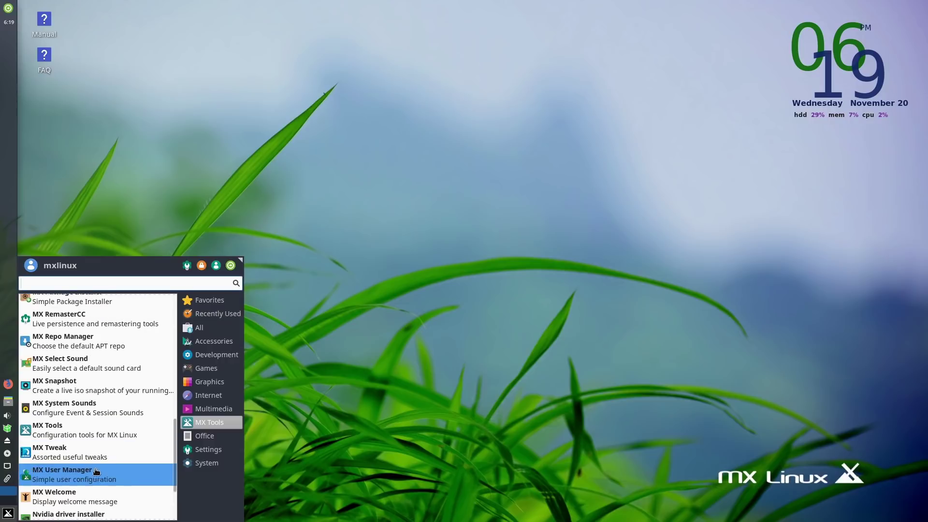
scroll(99, 483, down, 3)
scroll(110, 464, up, 10)
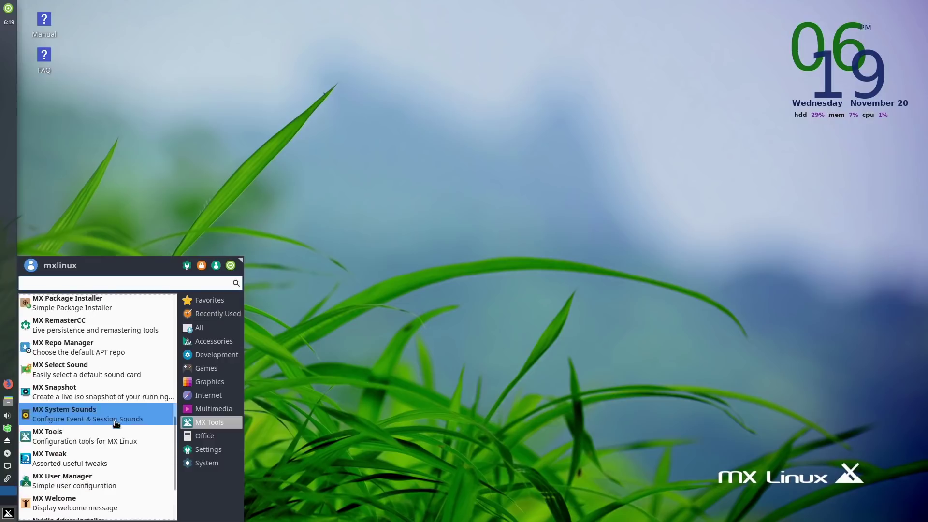
click(199, 433)
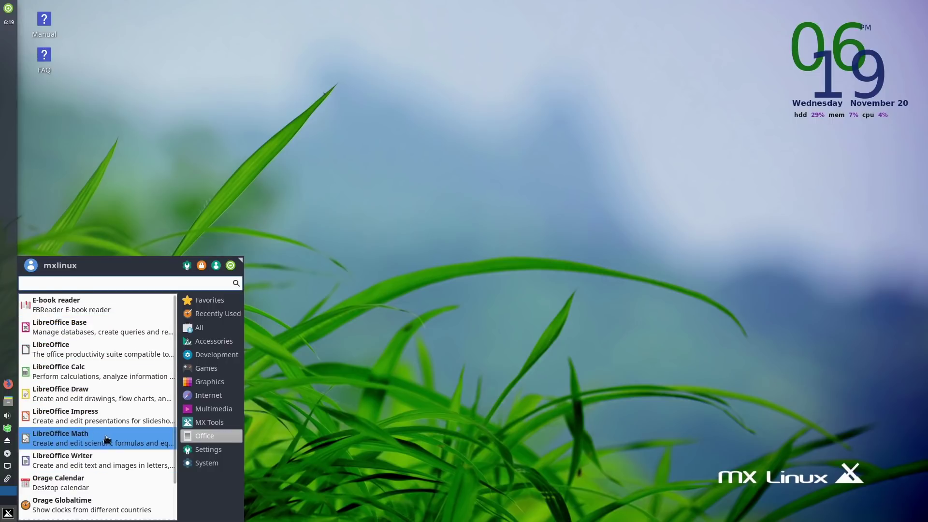
click(202, 453)
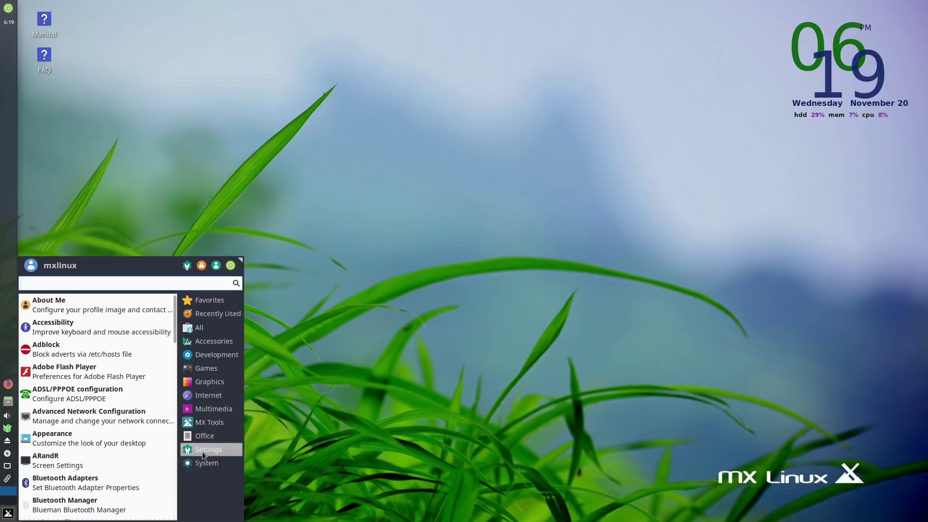
click(99, 353)
Run antiX Advert Blocker as root, view its full service list, and exit without choosing.
text(***)
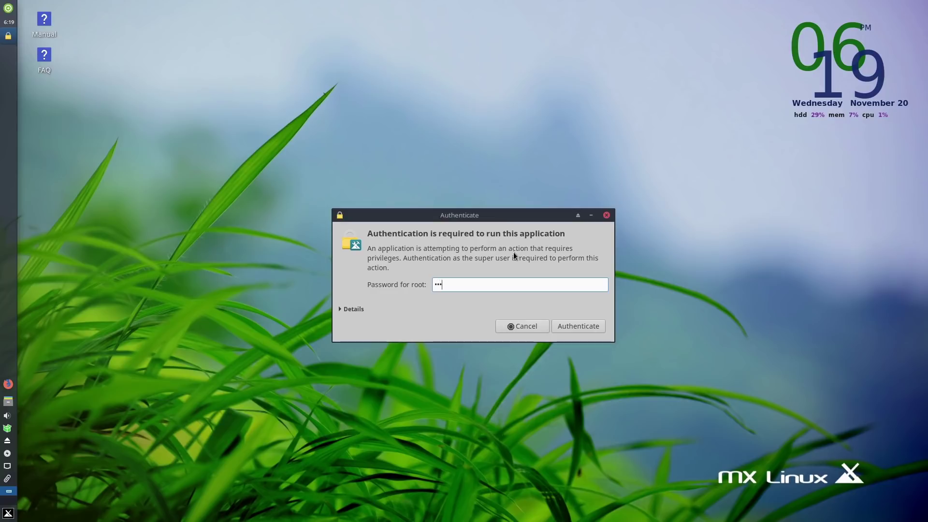
key(Return)
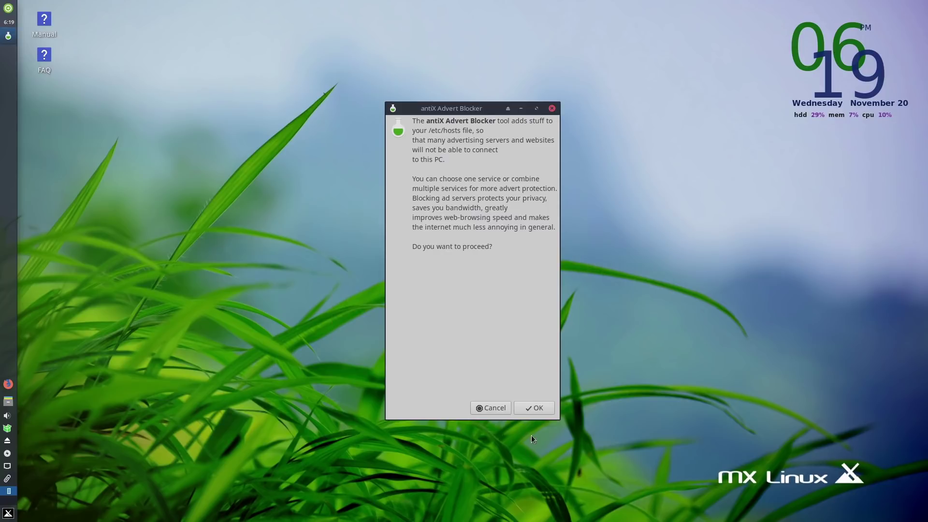
click(537, 409)
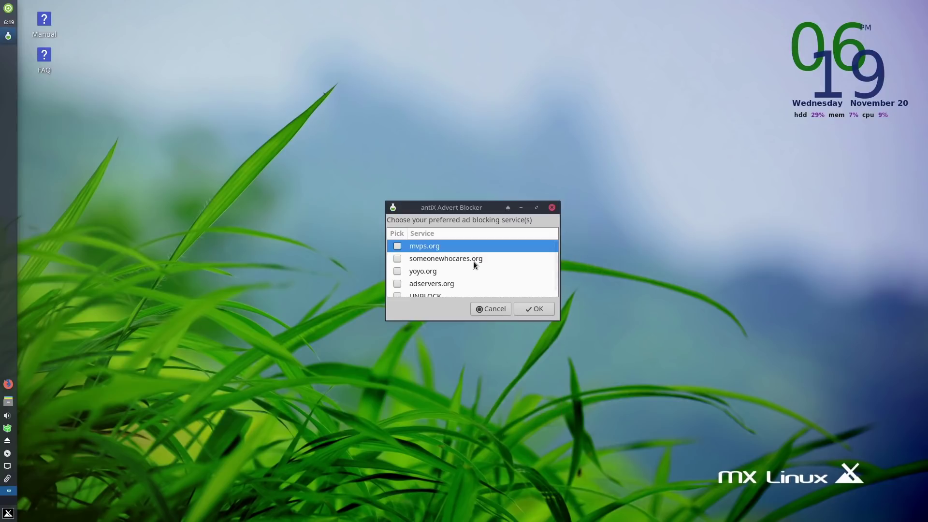
scroll(480, 267, down, 1)
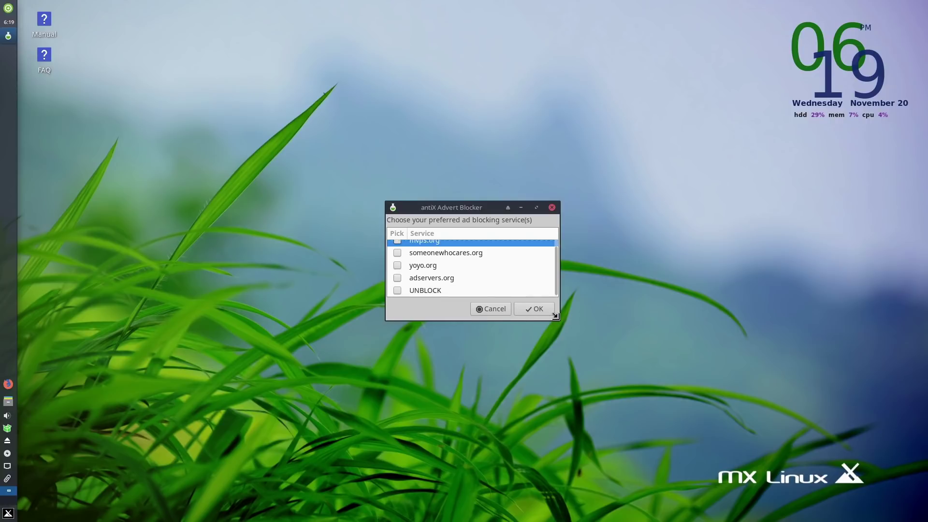
drag(555, 316, 622, 460)
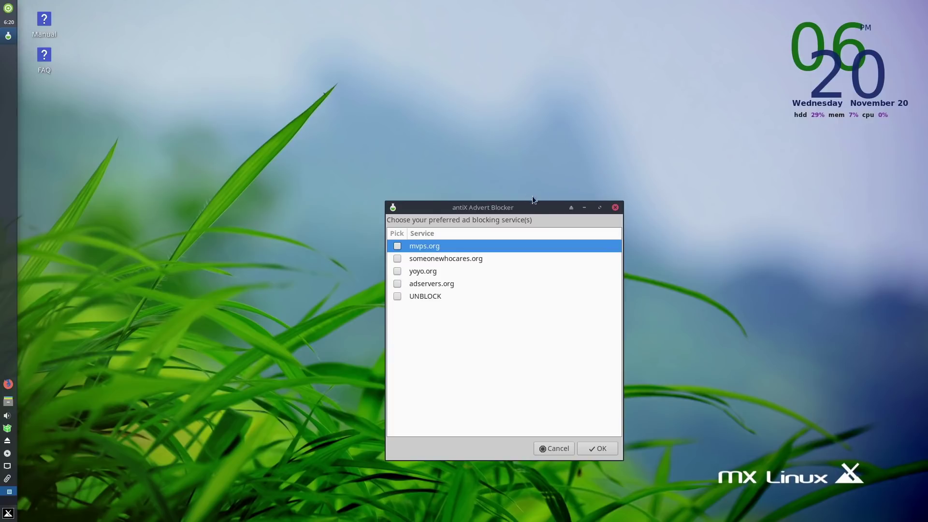
click(616, 207)
click(8, 513)
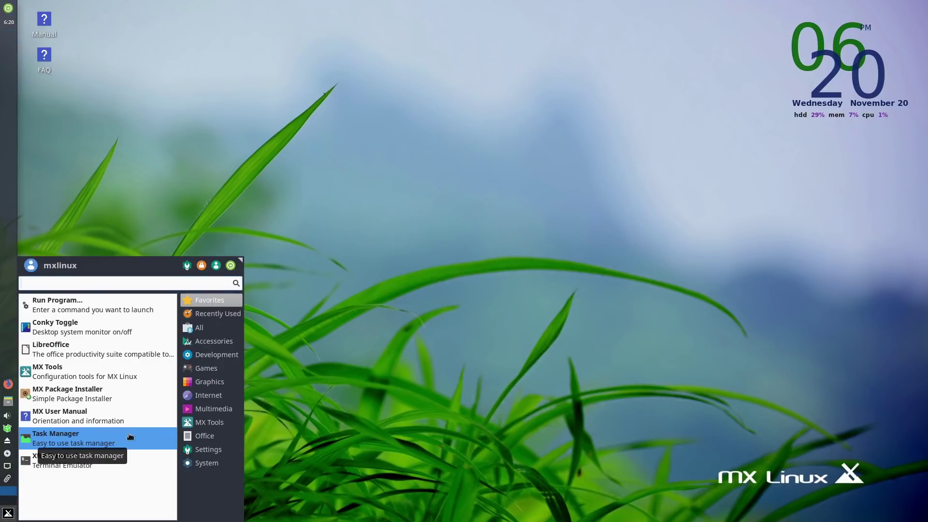
Browse the MX Tools, Settings and System menu categories, then close the menu.
click(202, 423)
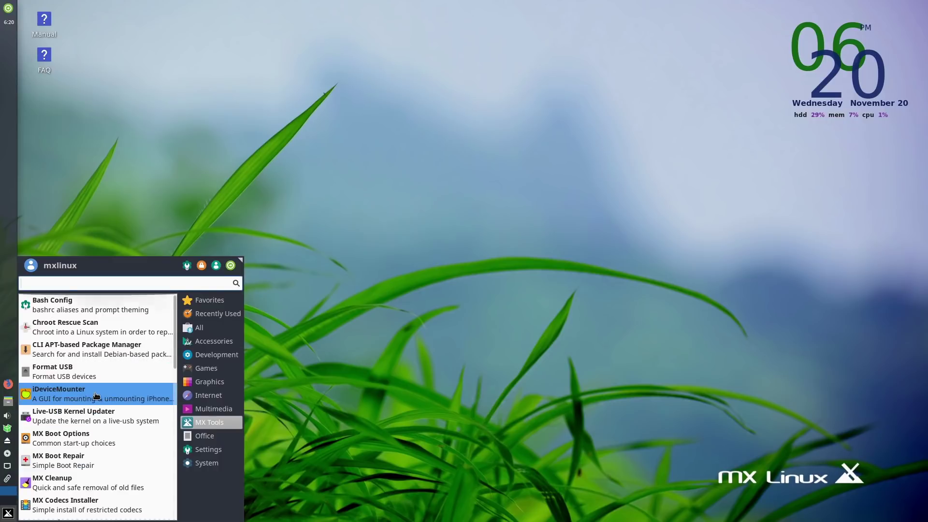
scroll(76, 414, down, 3)
scroll(76, 414, down, 5)
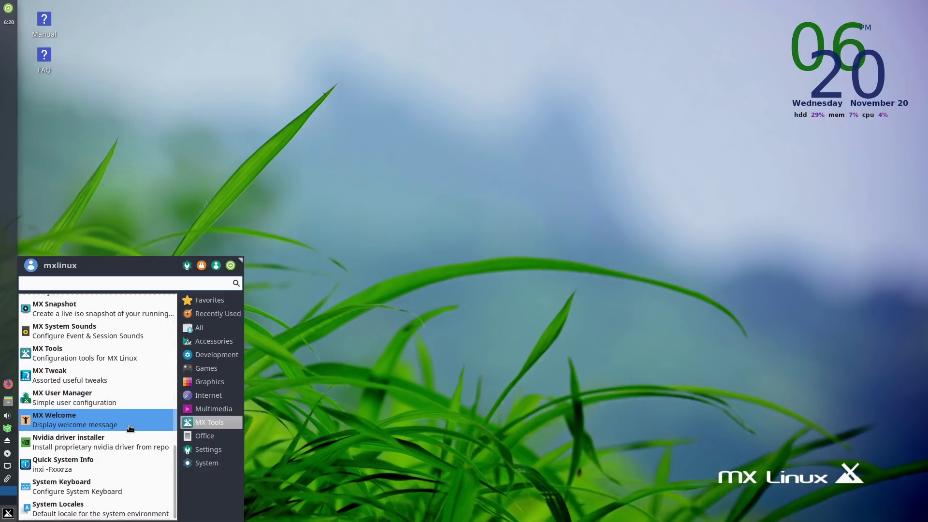
click(205, 448)
click(207, 463)
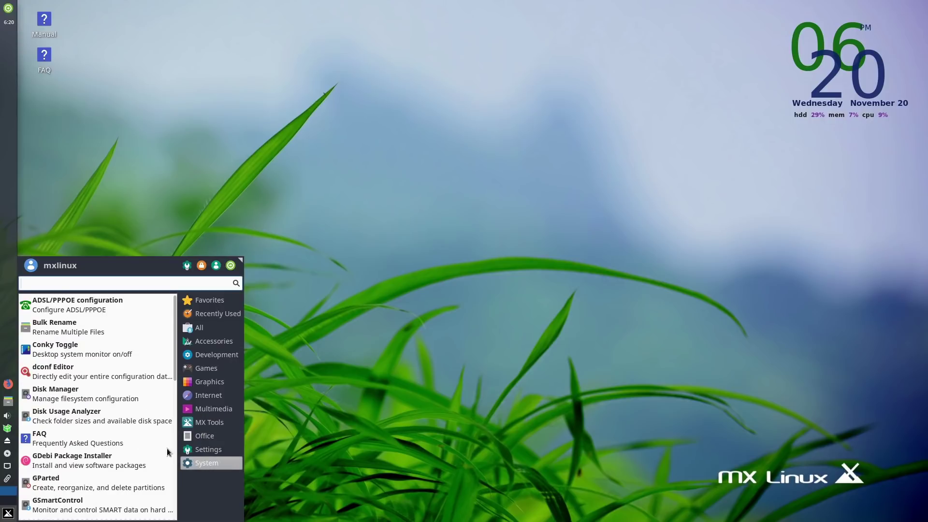
scroll(106, 302, down, 10)
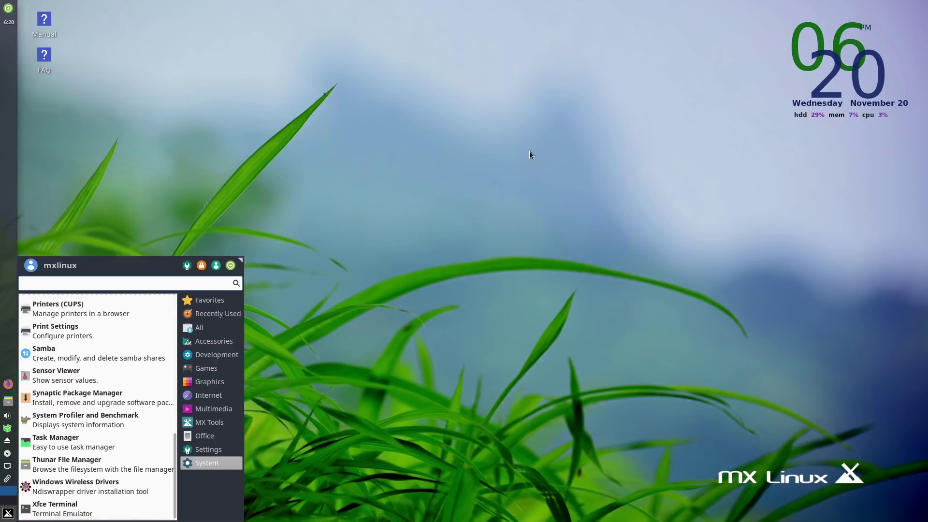
click(276, 229)
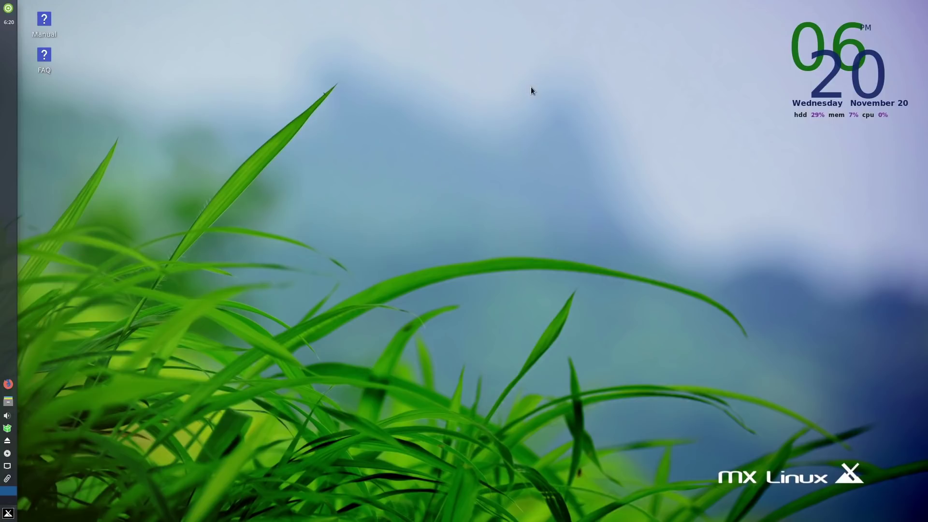
Open and dismiss the desktop right-click menu twice.
right_click(441, 170)
click(594, 97)
right_click(403, 301)
click(370, 291)
click(6, 515)
text(htop)
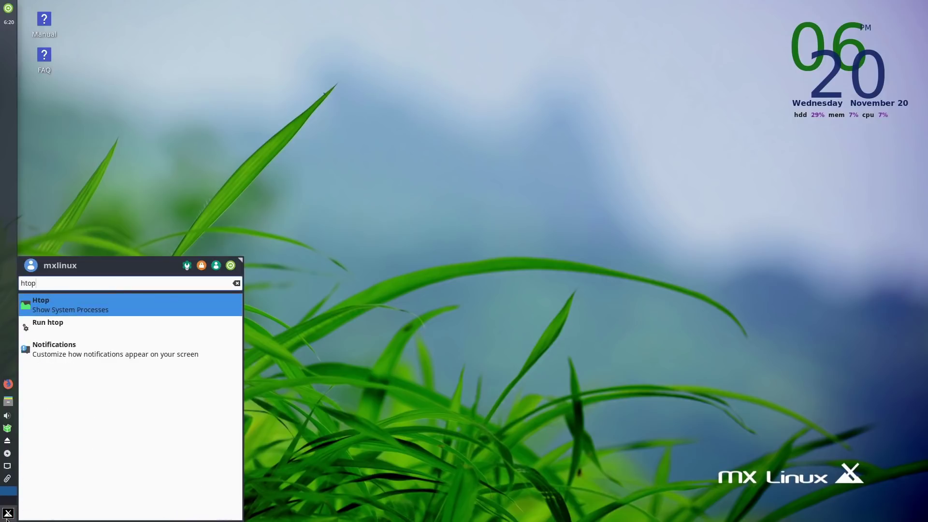
key(Return)
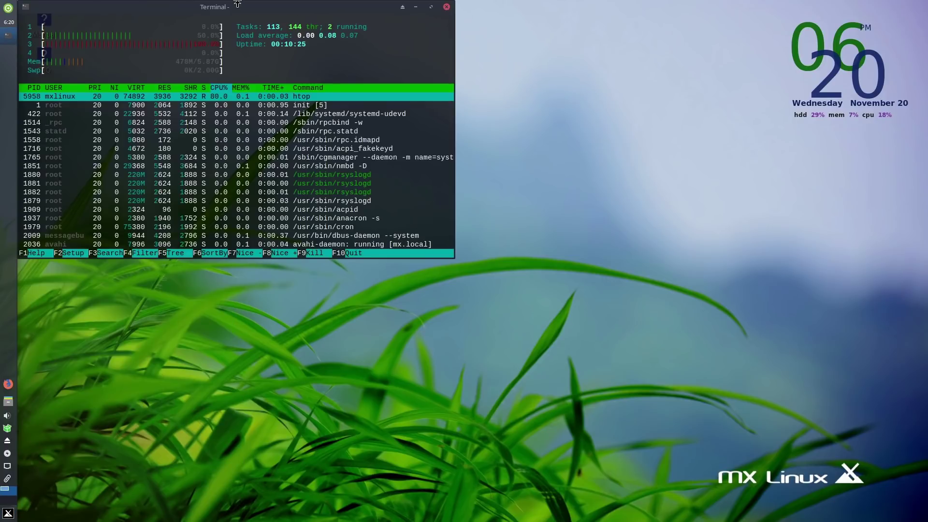
drag(237, 4, 445, 100)
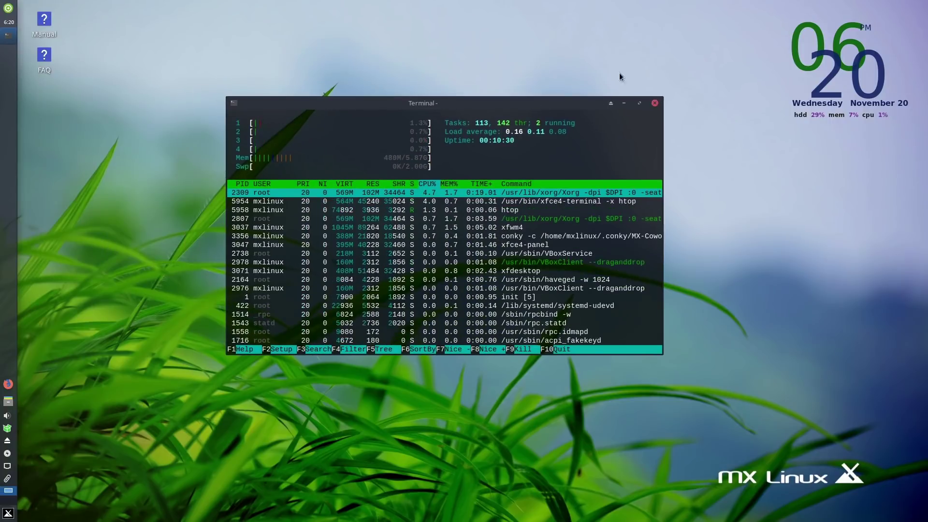
click(655, 102)
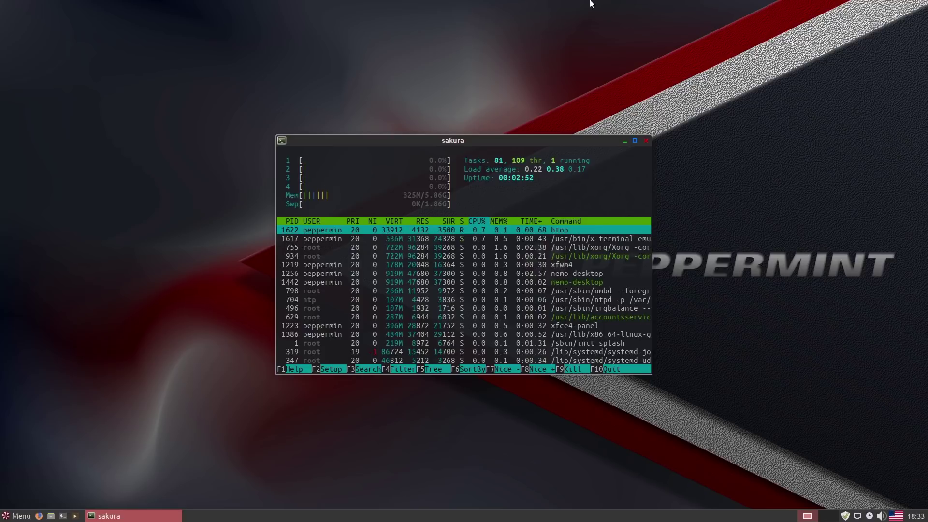
Close the sakura terminal window running htop.
click(645, 141)
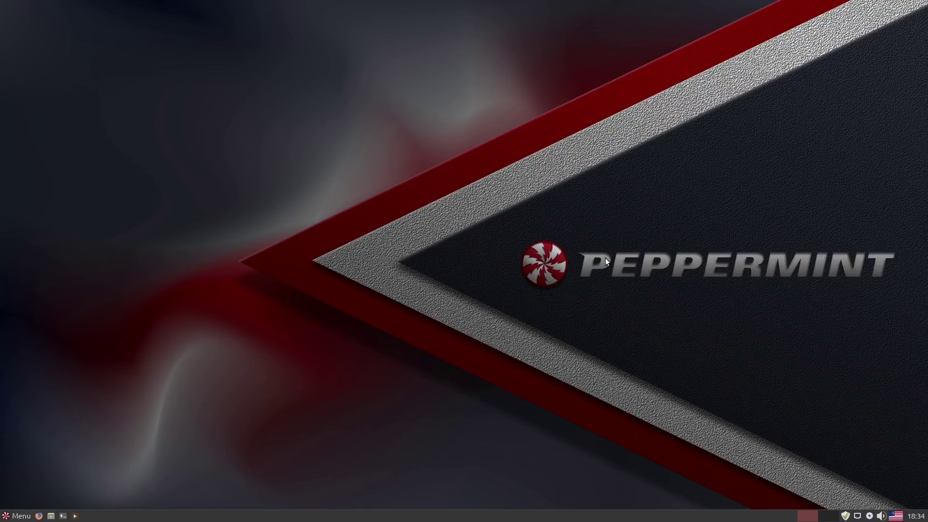
Glance at the Menu and Home file manager, then check Update Manager and close it.
click(22, 516)
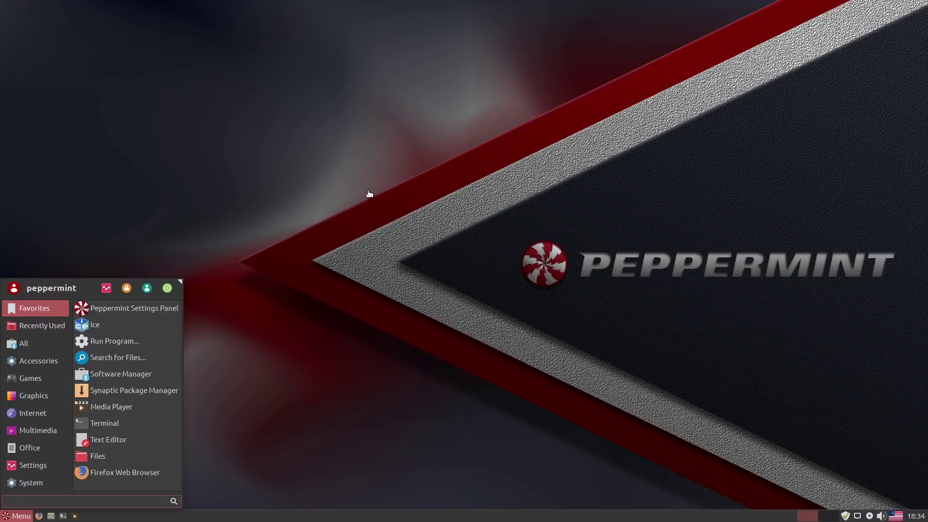
click(307, 279)
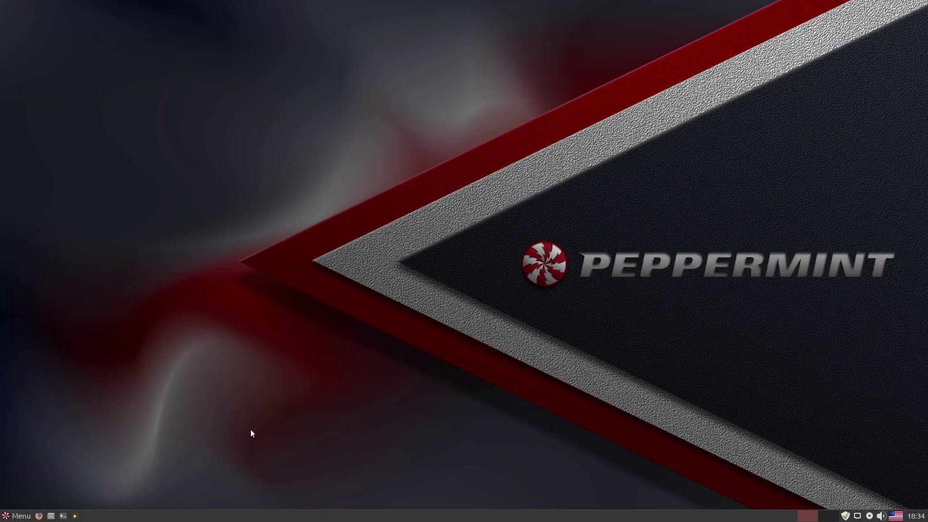
click(51, 515)
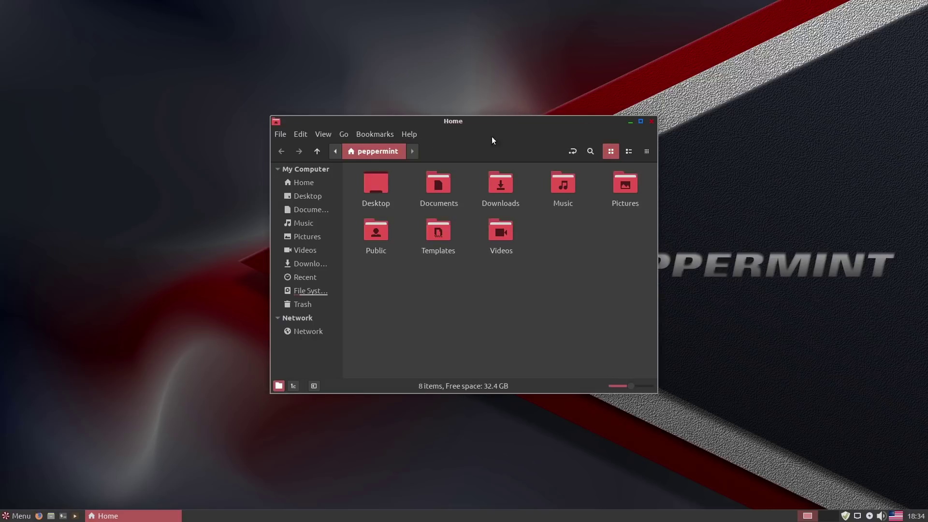
click(652, 121)
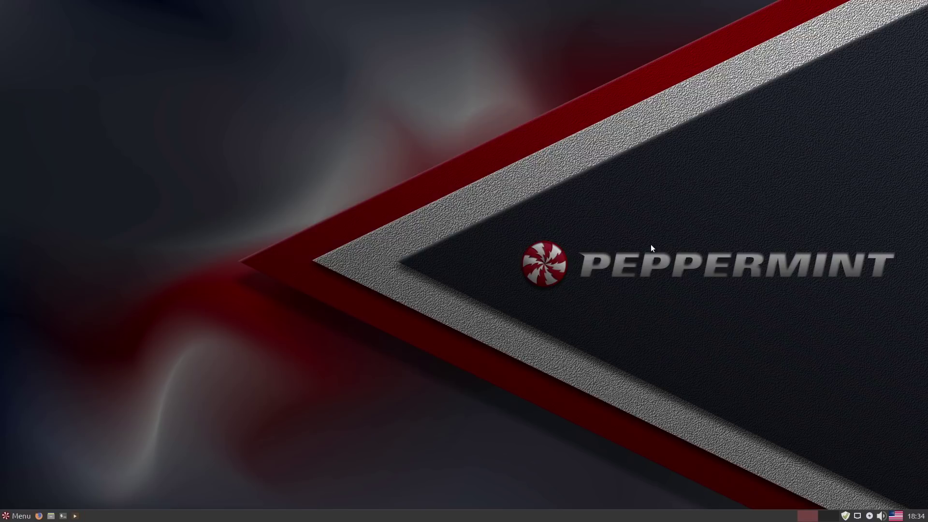
click(845, 515)
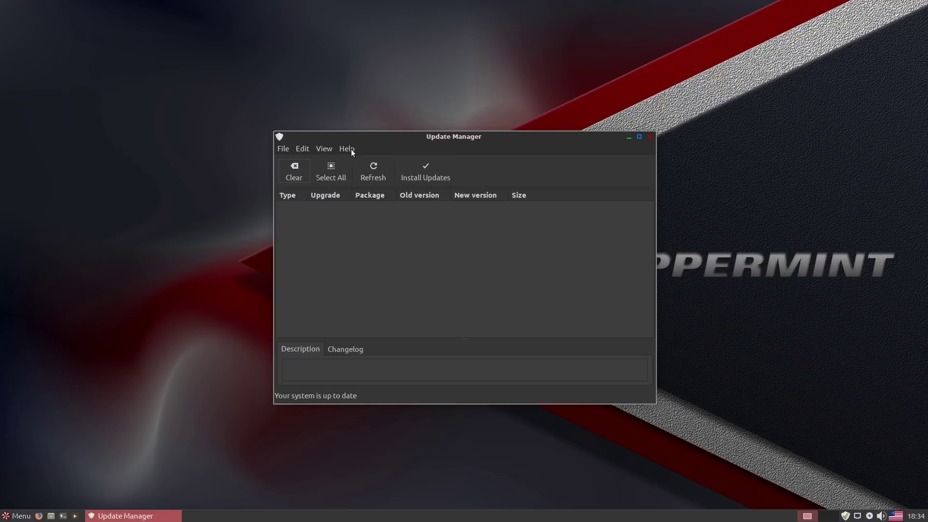
click(650, 138)
Launch Software Manager from a 'soft' menu search and move it to the upper right.
click(19, 515)
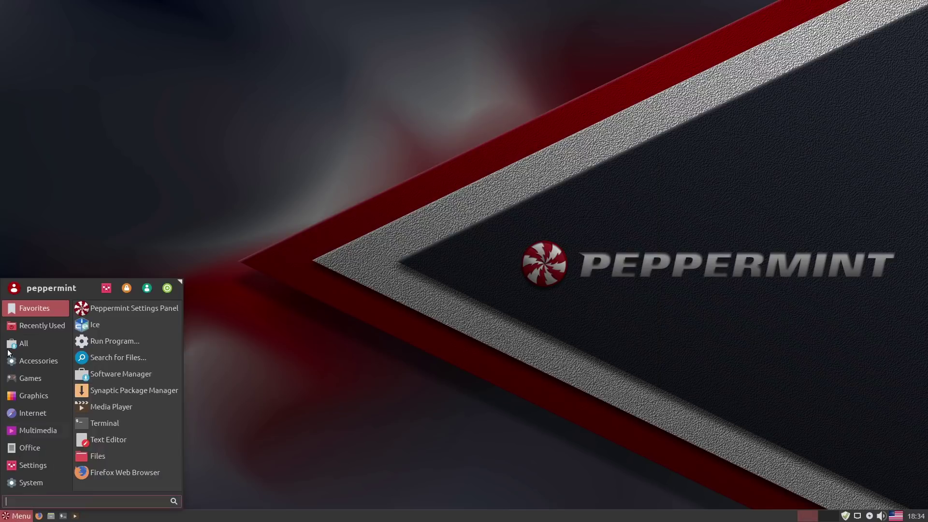
click(5, 346)
text(soft)
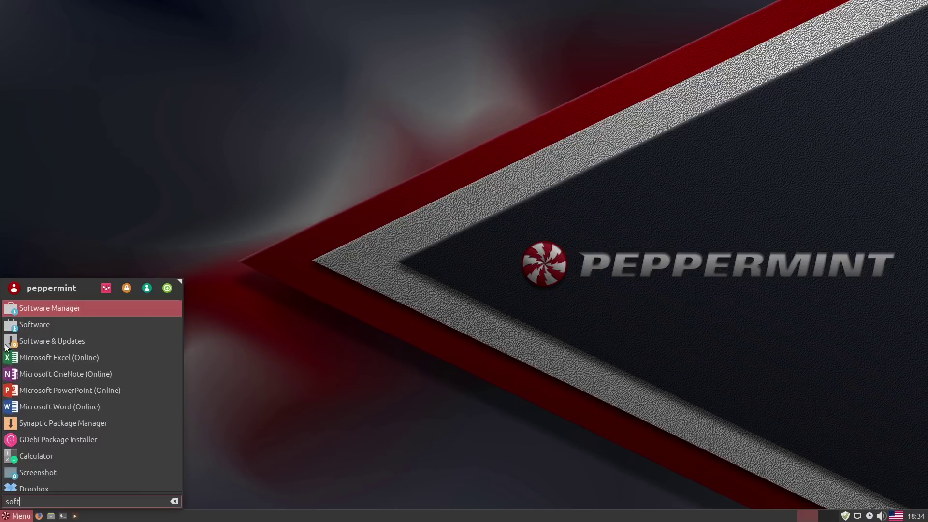
click(32, 313)
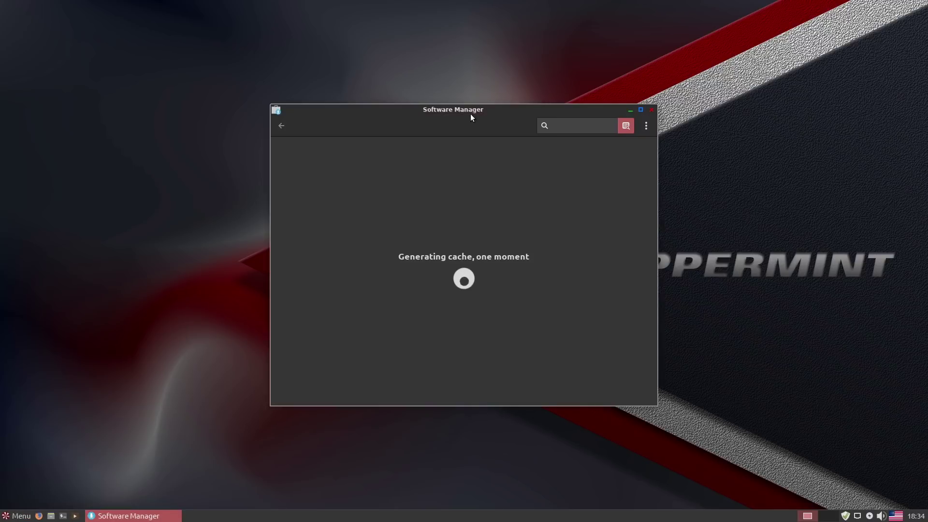
drag(472, 115, 706, 60)
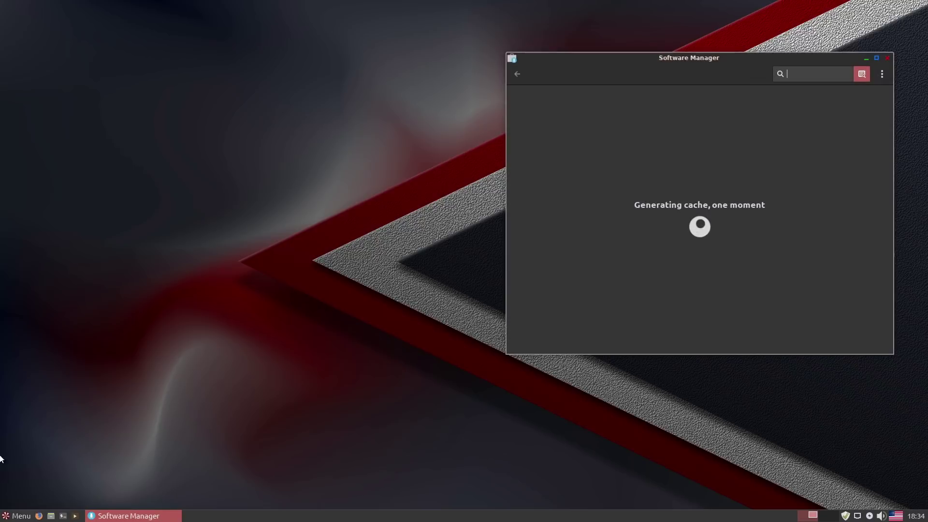
Launch the GNOME Software store the same way and dismiss its welcome dialog.
click(14, 515)
text(soft)
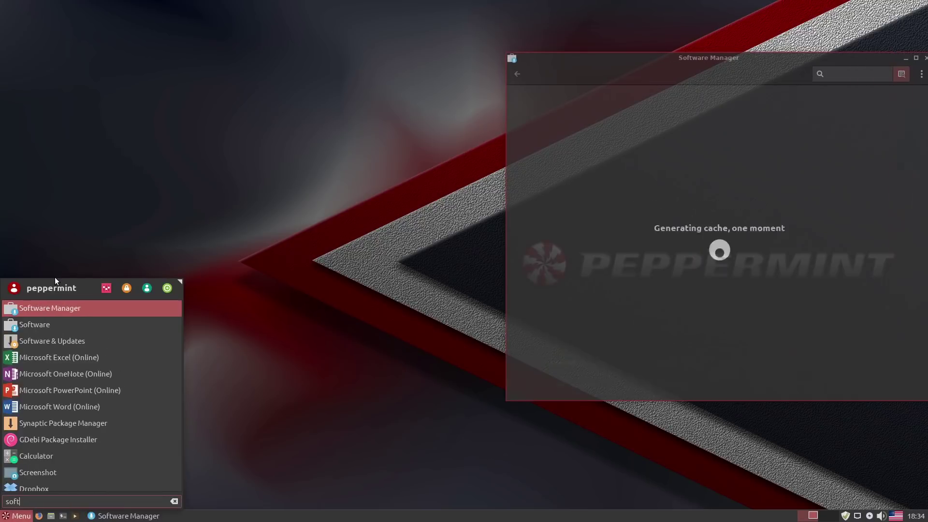
click(40, 325)
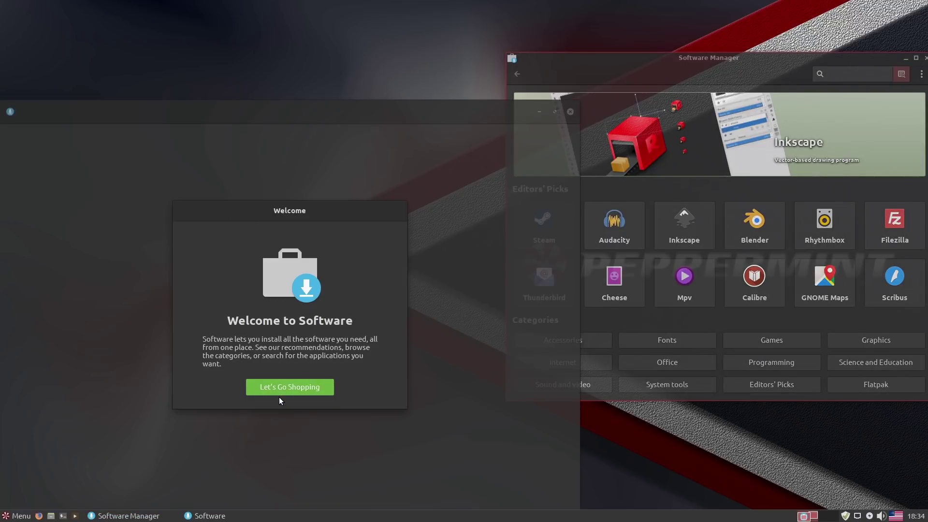
click(283, 387)
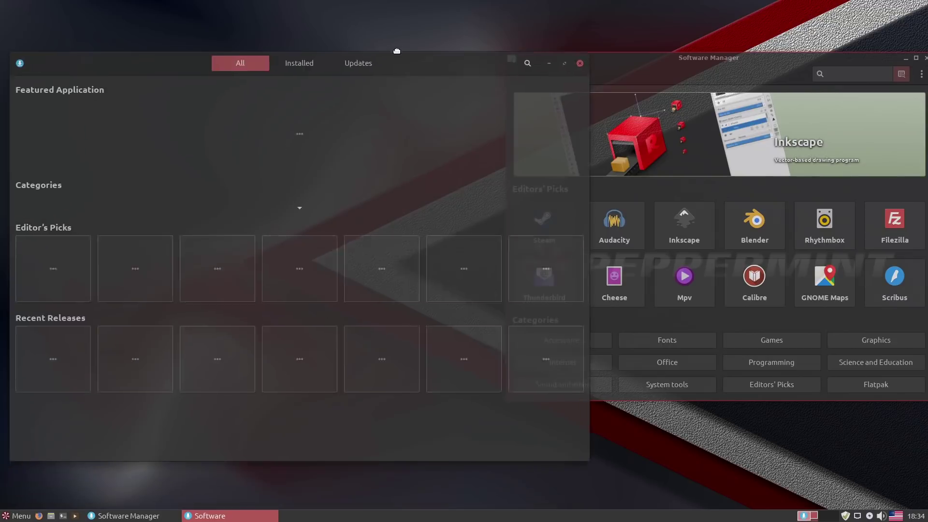
Close Software Manager, then move and close the Software window.
click(701, 62)
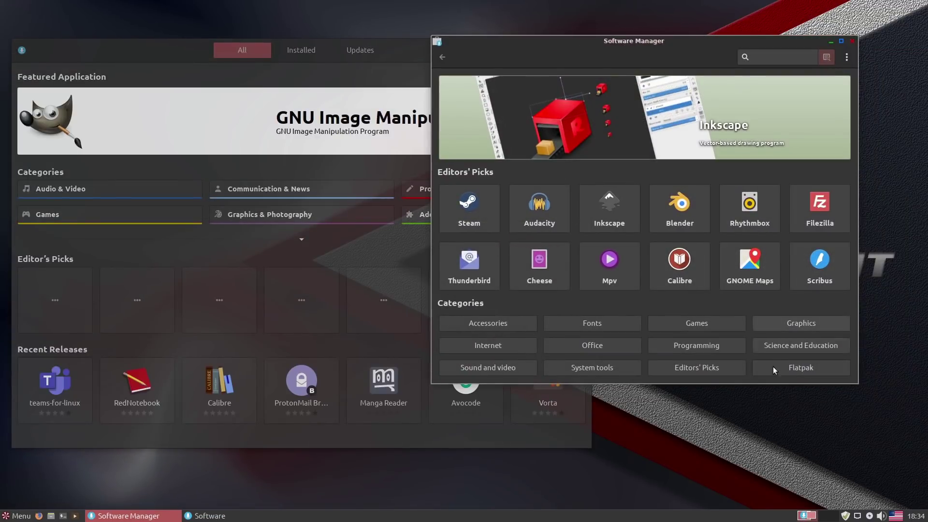
click(853, 40)
drag(423, 54, 602, 34)
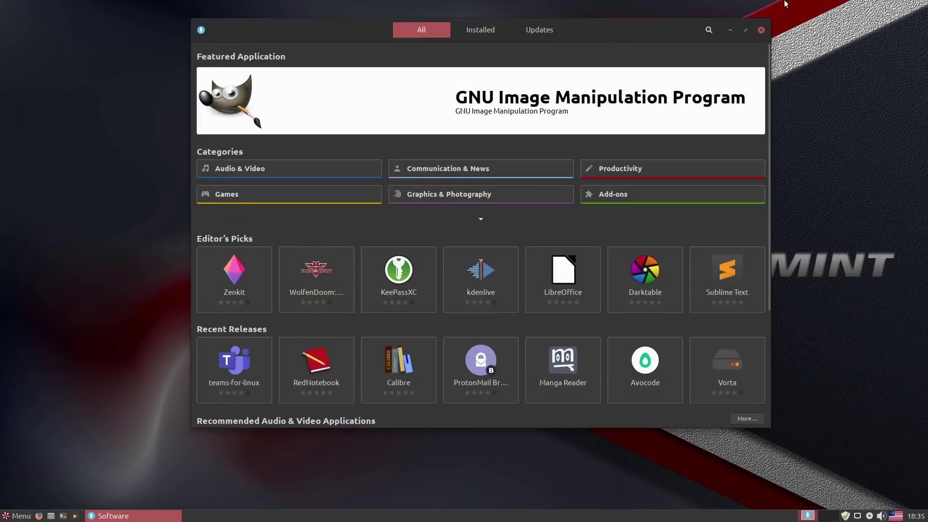
click(762, 31)
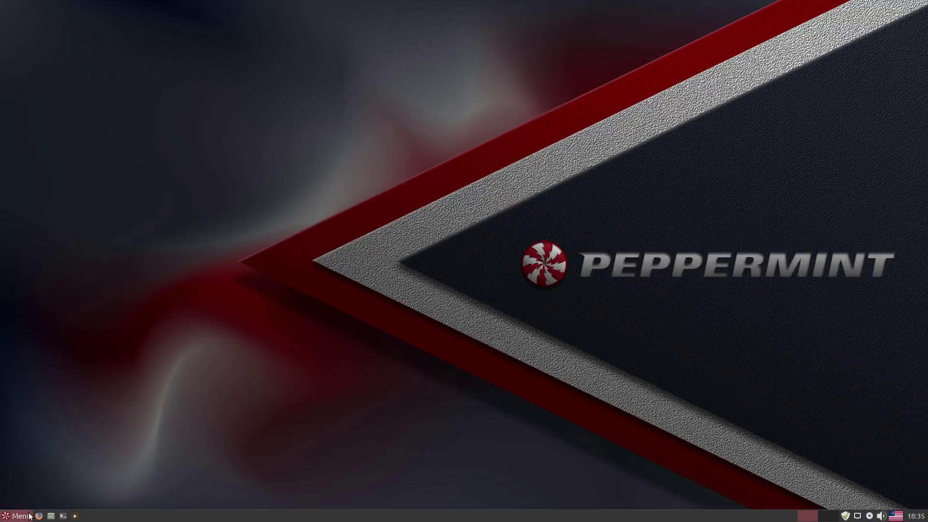
Open the Peppermint Settings Panel from Favorites and move it up to the right.
click(29, 516)
text(syn)
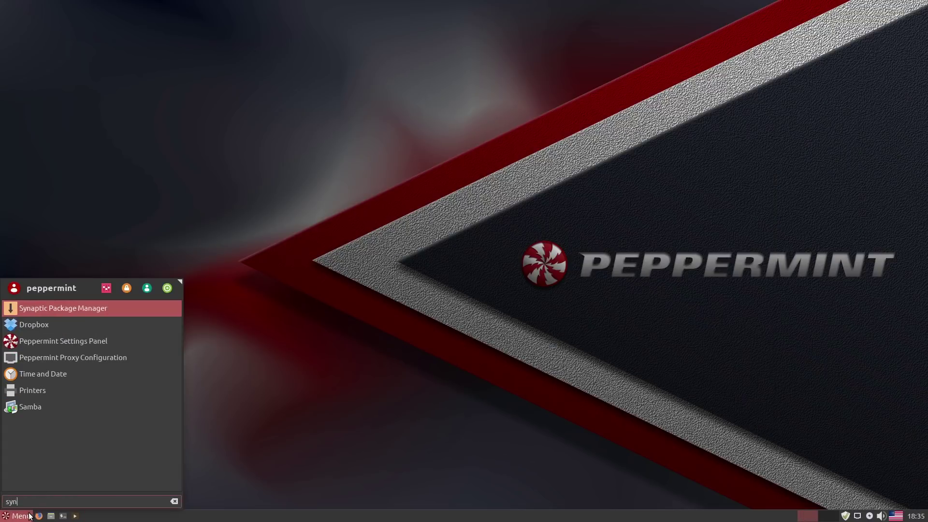
click(213, 346)
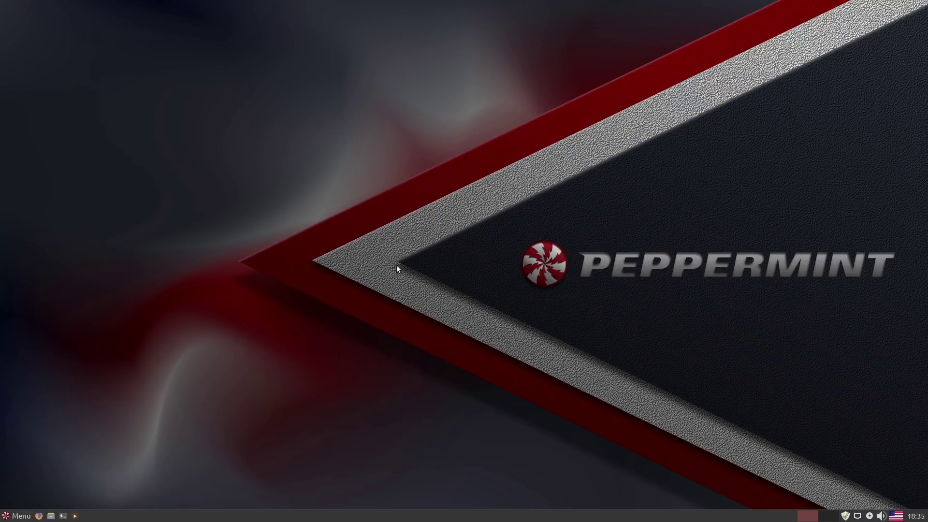
click(20, 515)
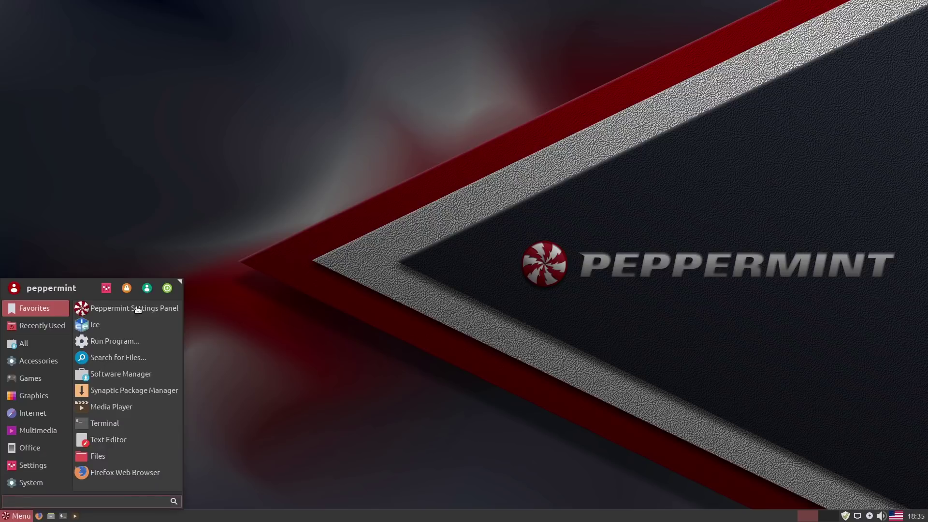
click(139, 311)
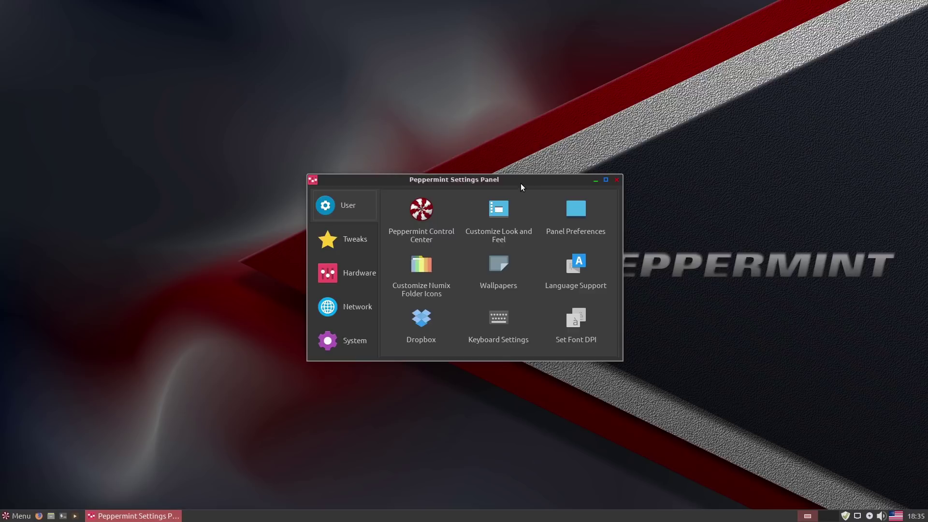
drag(521, 183, 624, 145)
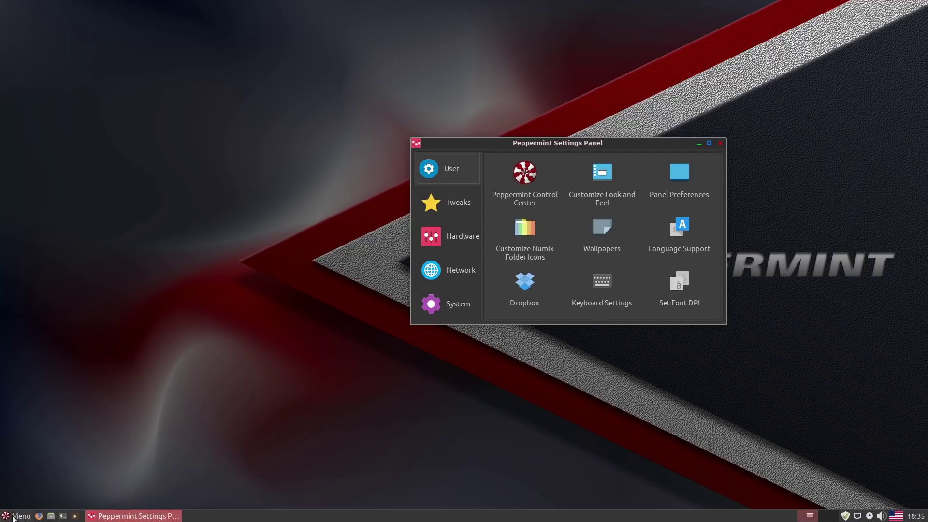
Search the application menu for 'usb'.
click(13, 516)
text(usb)
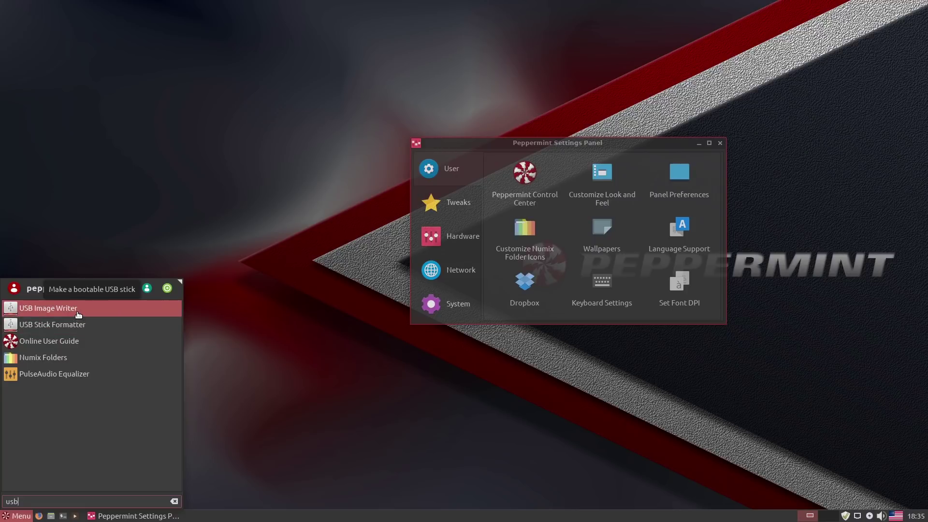
key(BackSpace)
key(BackSpace)
key(BackSpace)
Browse Control Center's Keyboard & Pointer, Keyboard Shortcuts and Desktop Effects tabs, then close it.
text(is)
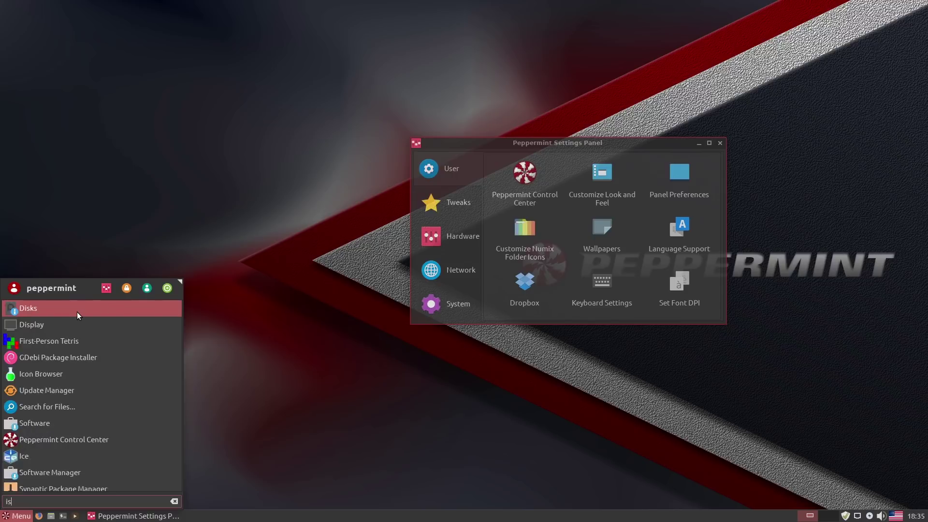
key(Escape)
key(Escape)
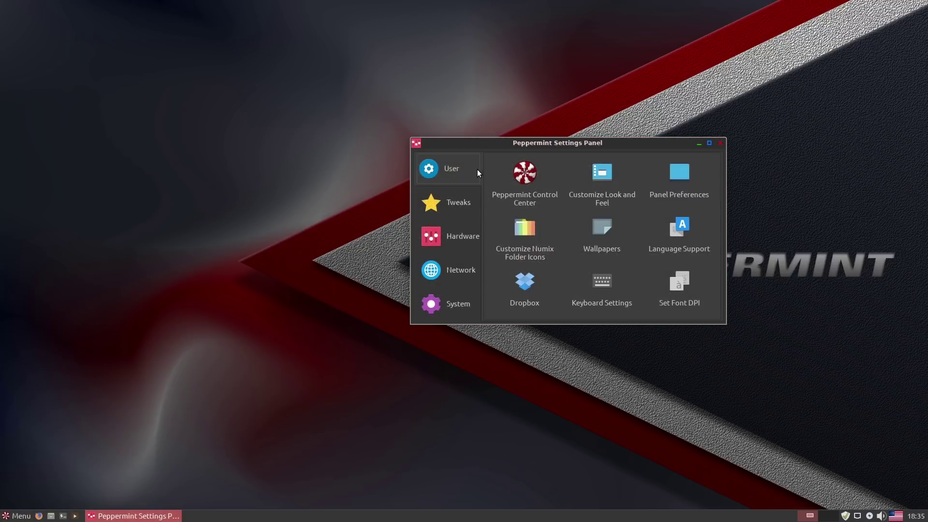
click(514, 180)
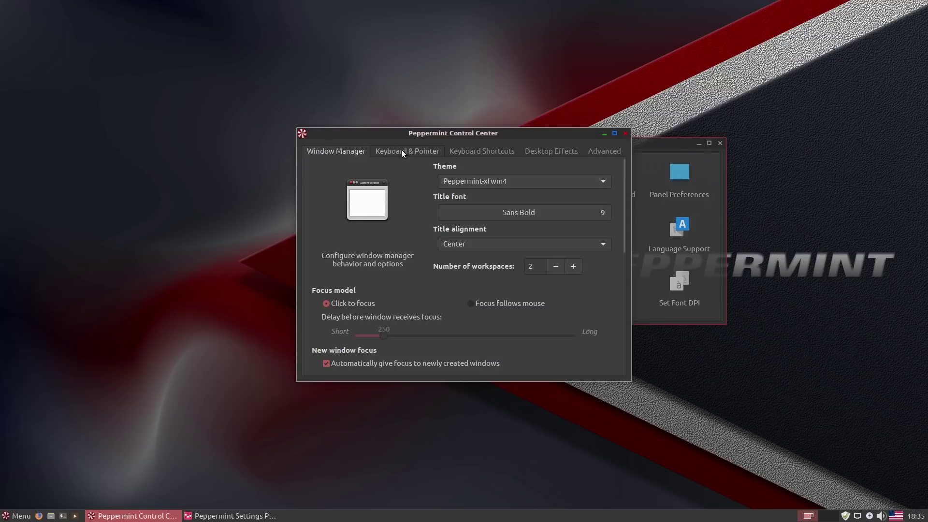
click(401, 151)
click(478, 151)
click(531, 151)
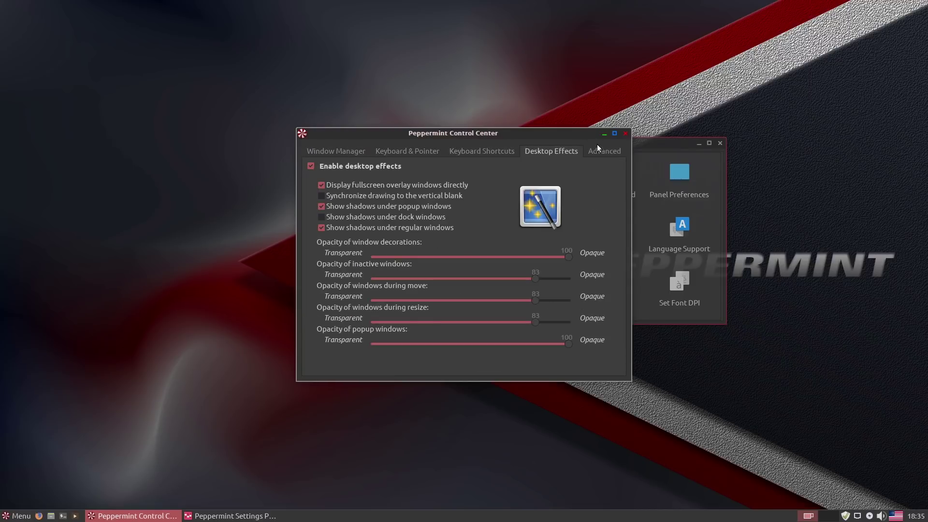
click(503, 151)
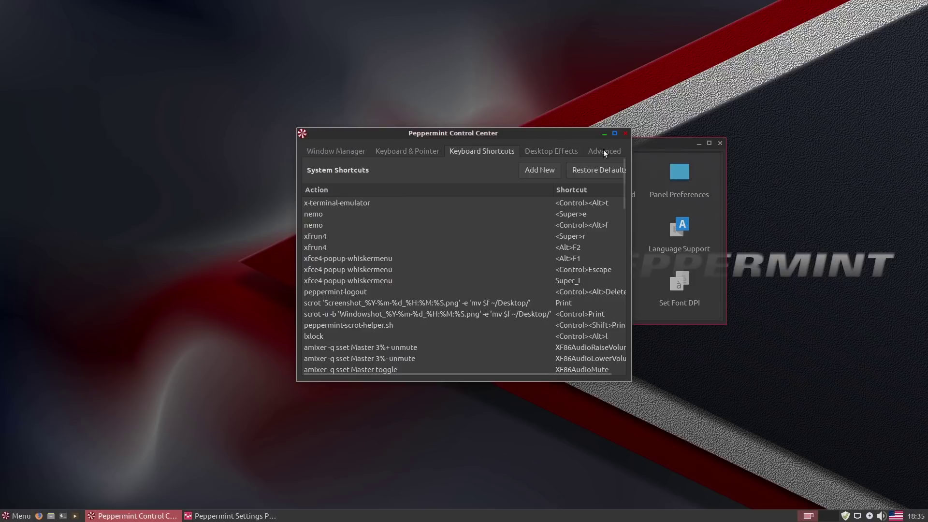
click(624, 133)
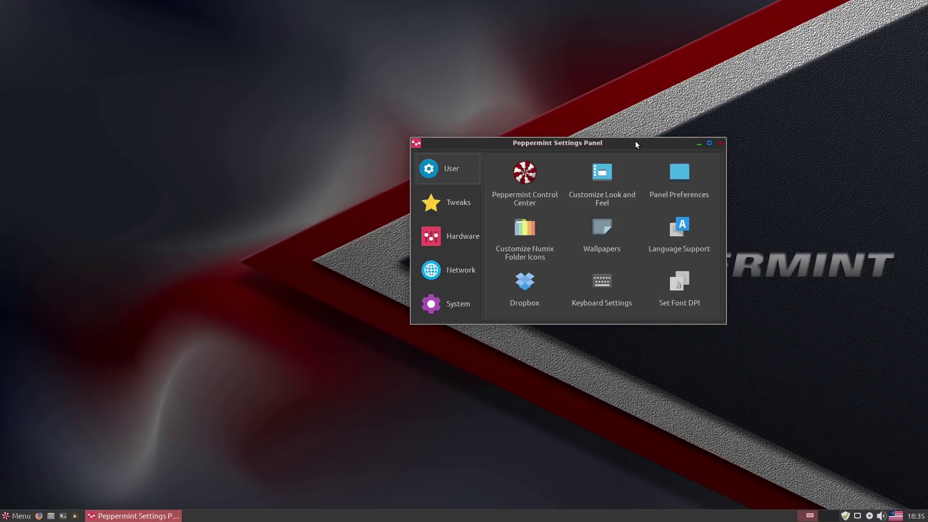
click(608, 183)
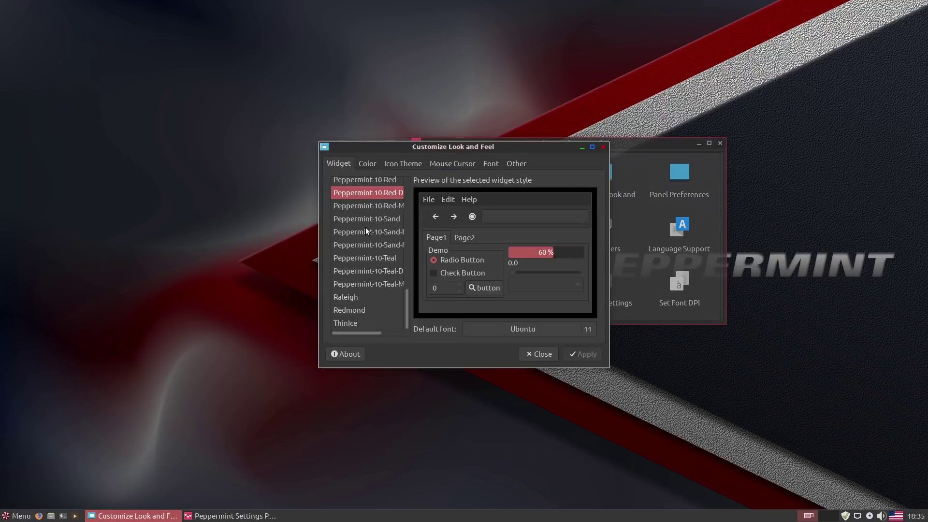
scroll(389, 260, up, 5)
scroll(388, 259, up, 4)
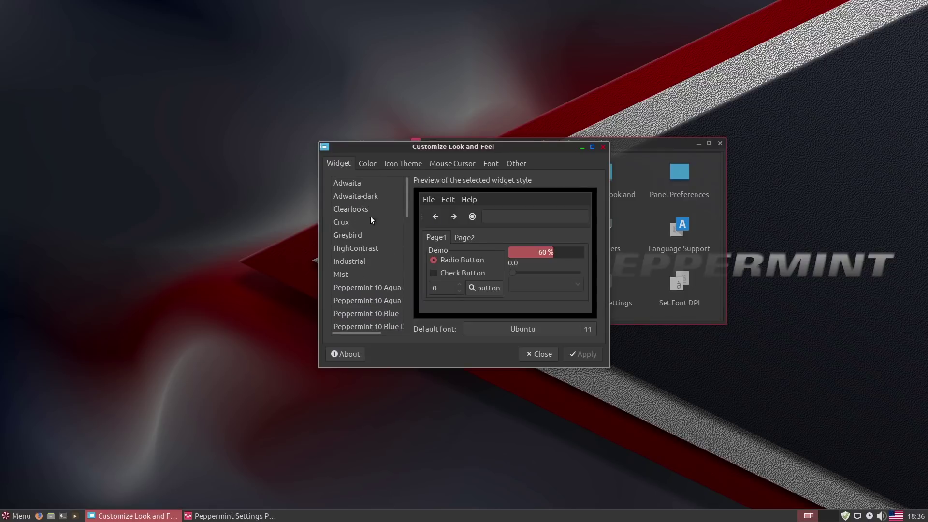
scroll(356, 278, down, 3)
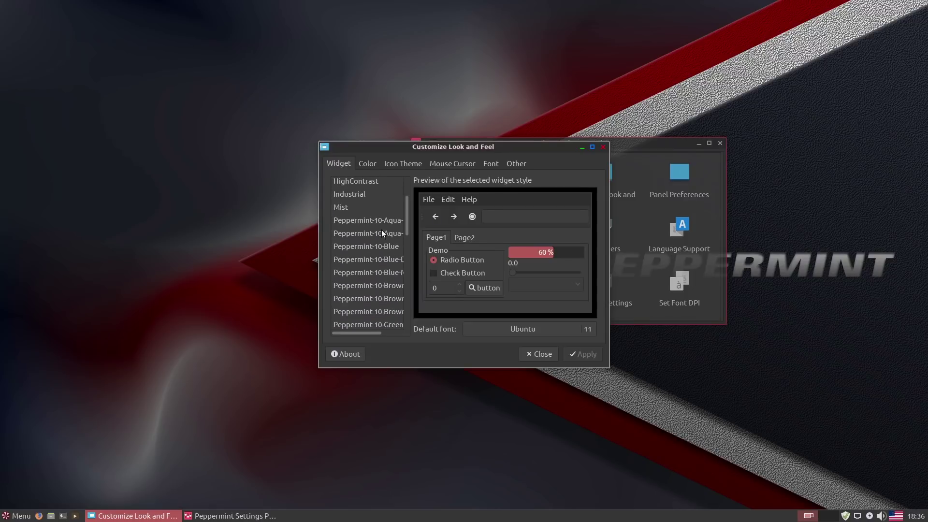
scroll(382, 228, down, 3)
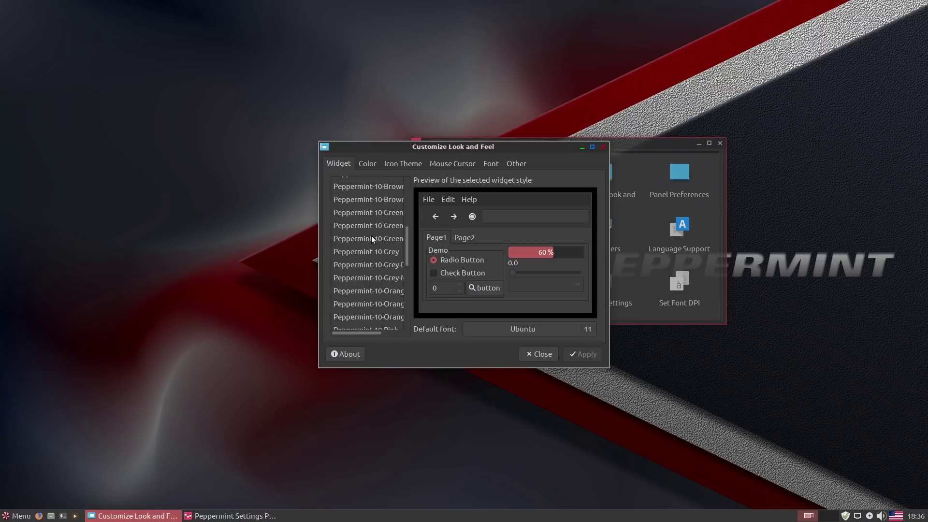
scroll(383, 268, down, 7)
scroll(382, 273, down, 2)
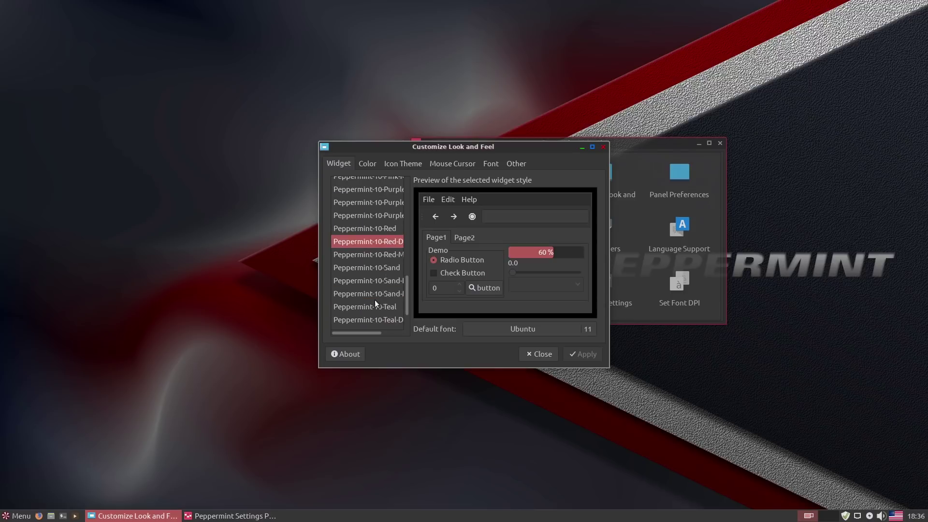
click(382, 267)
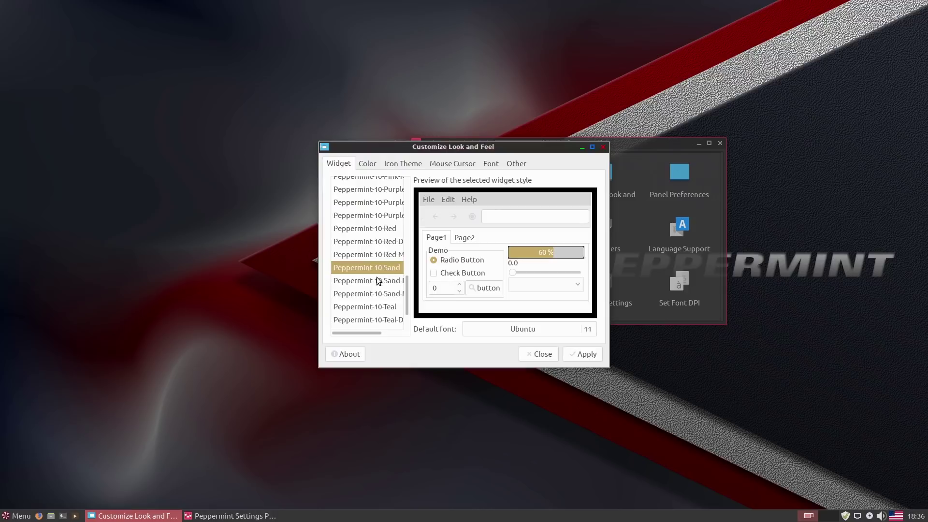
click(376, 279)
click(376, 295)
click(373, 281)
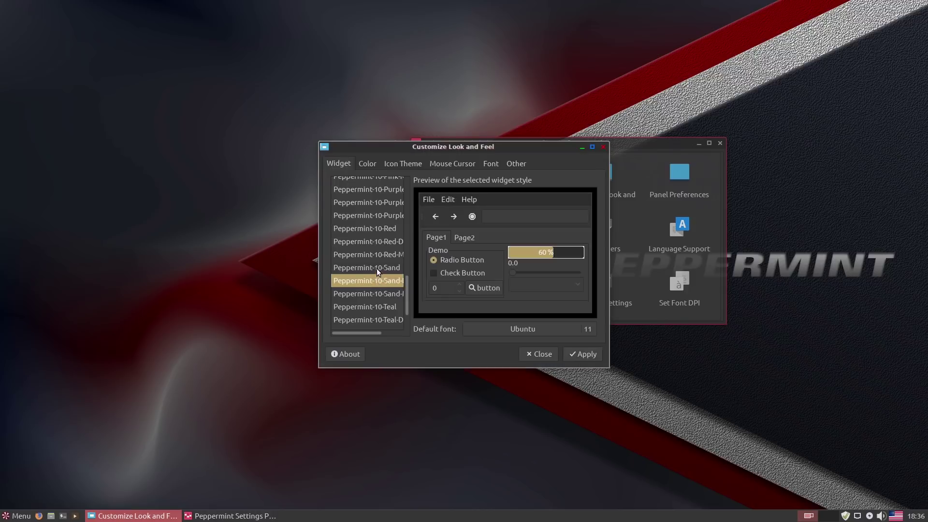
click(376, 268)
click(380, 228)
click(376, 241)
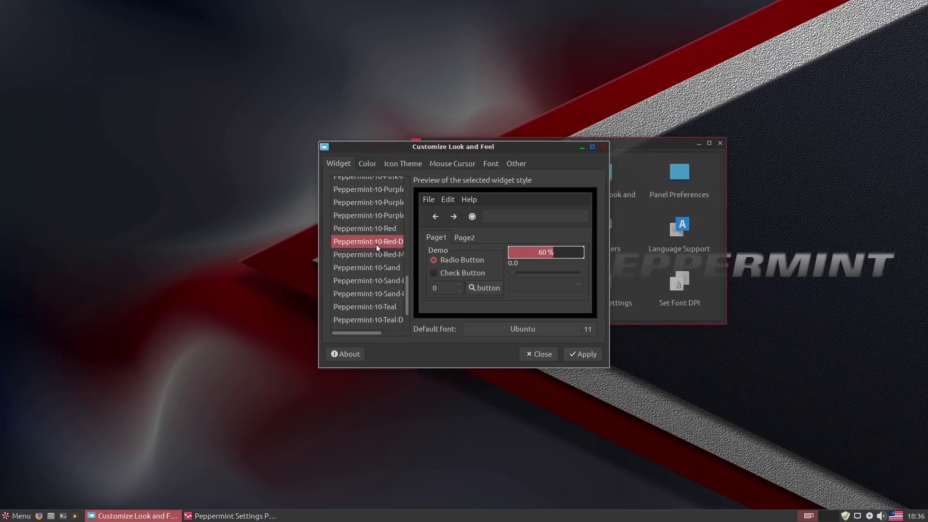
click(377, 254)
click(376, 241)
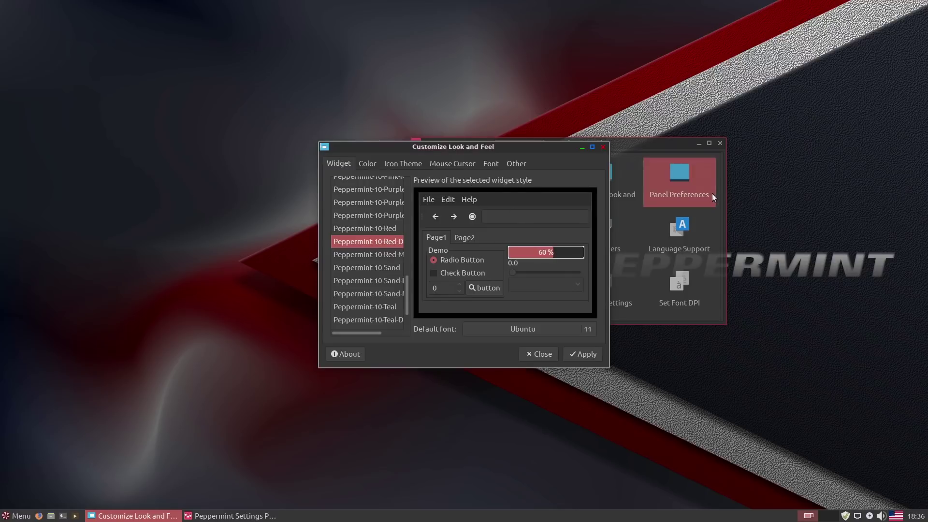
click(368, 164)
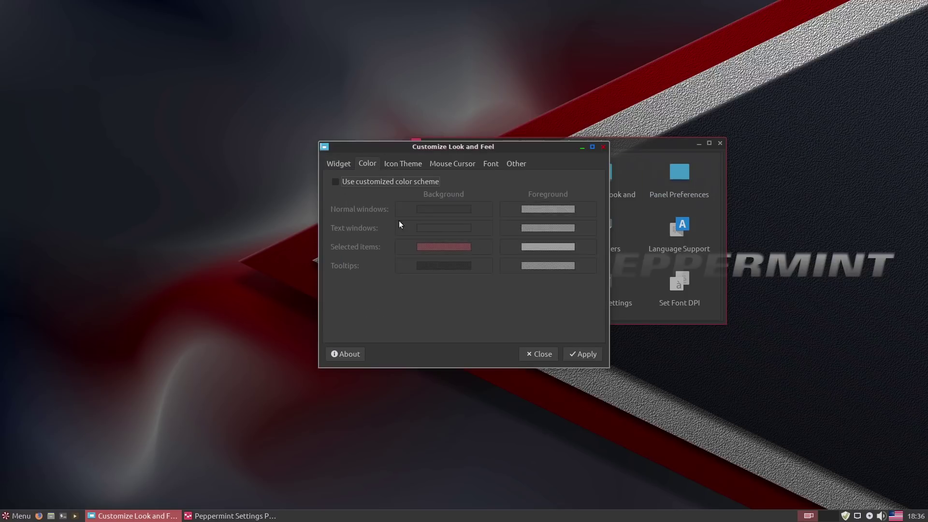
click(410, 162)
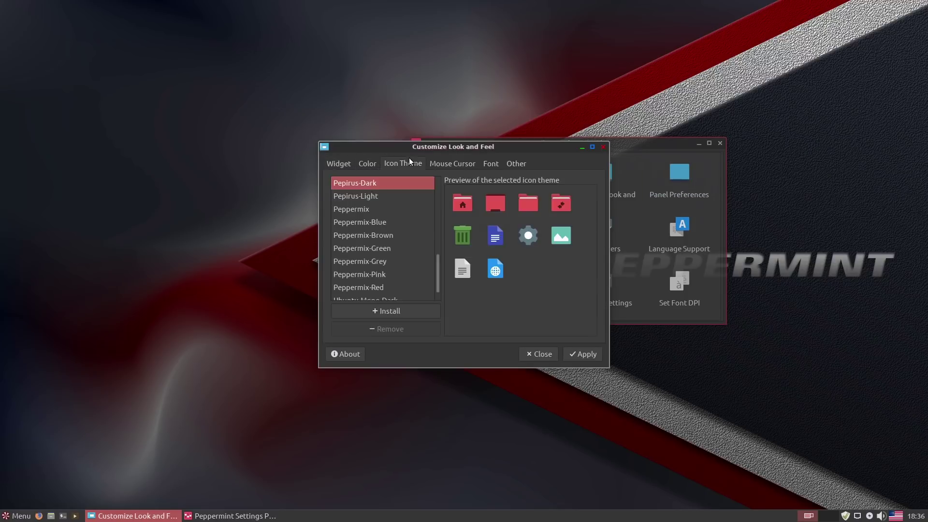
click(379, 195)
click(369, 209)
click(362, 223)
click(364, 236)
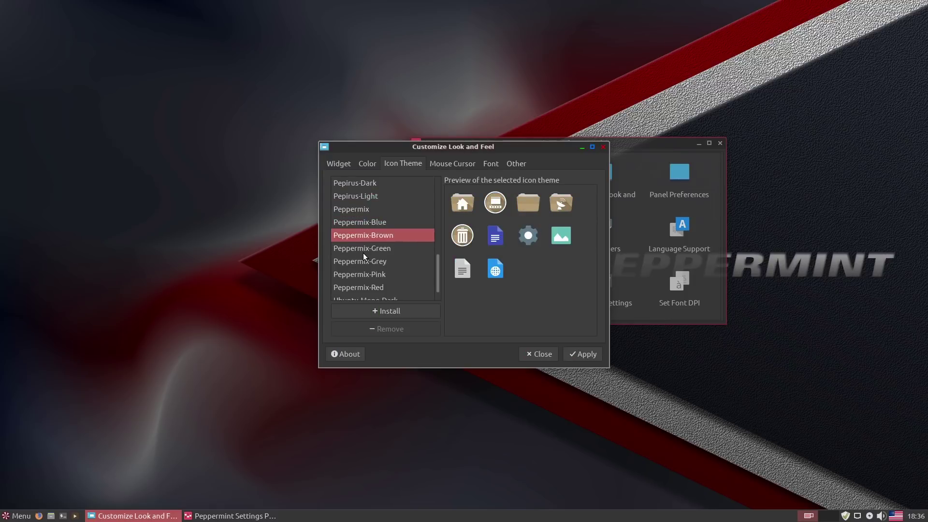
click(363, 250)
click(366, 274)
click(369, 297)
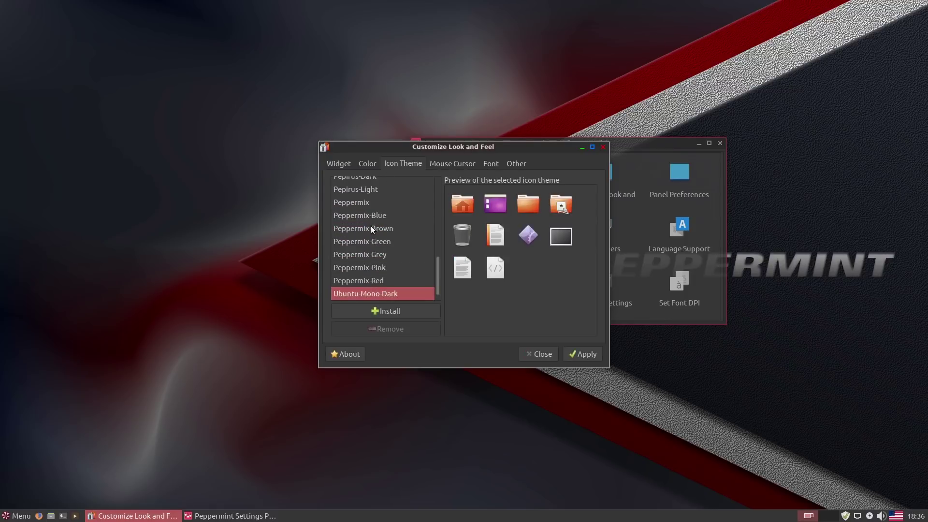
scroll(381, 190, up, 4)
click(378, 178)
scroll(374, 195, up, 2)
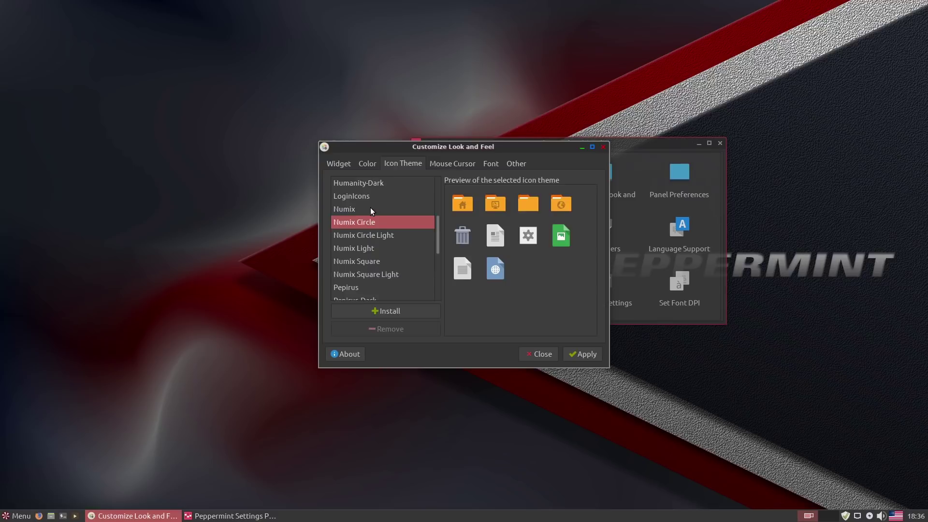
scroll(370, 207, down, 1)
click(353, 268)
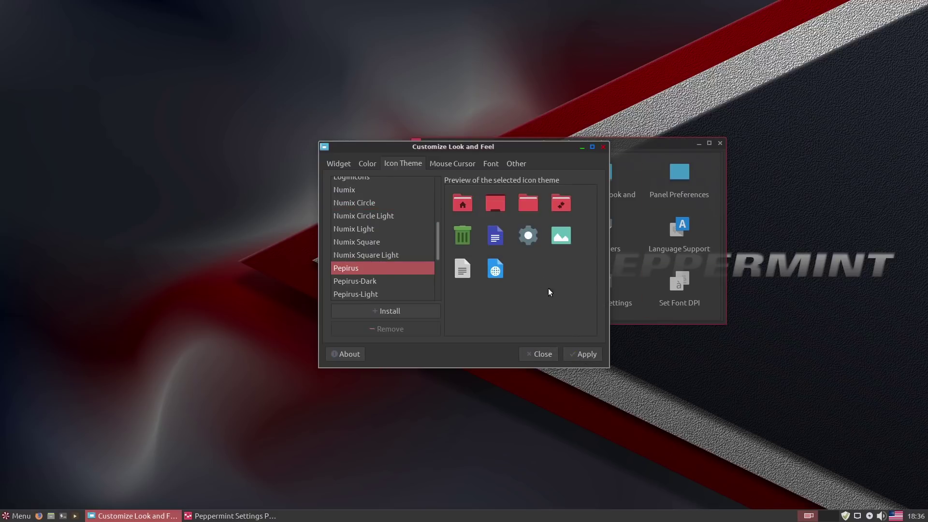
click(543, 353)
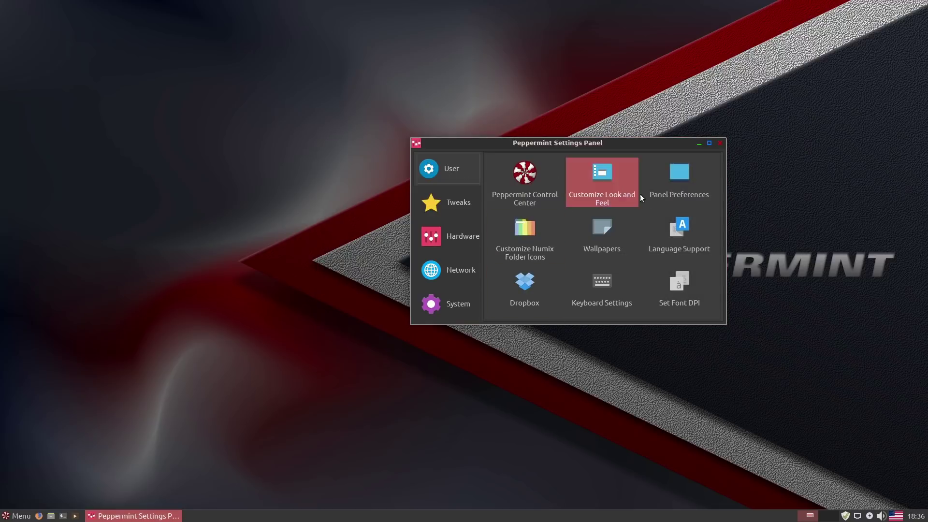
Open the panel backup and restore tool, select GNOME 2, and cancel the Import file chooser.
click(681, 174)
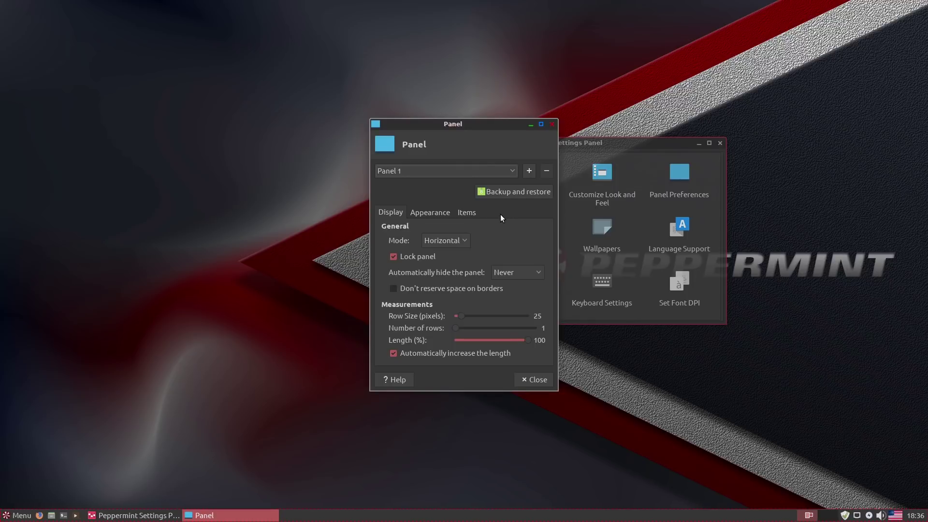
click(514, 190)
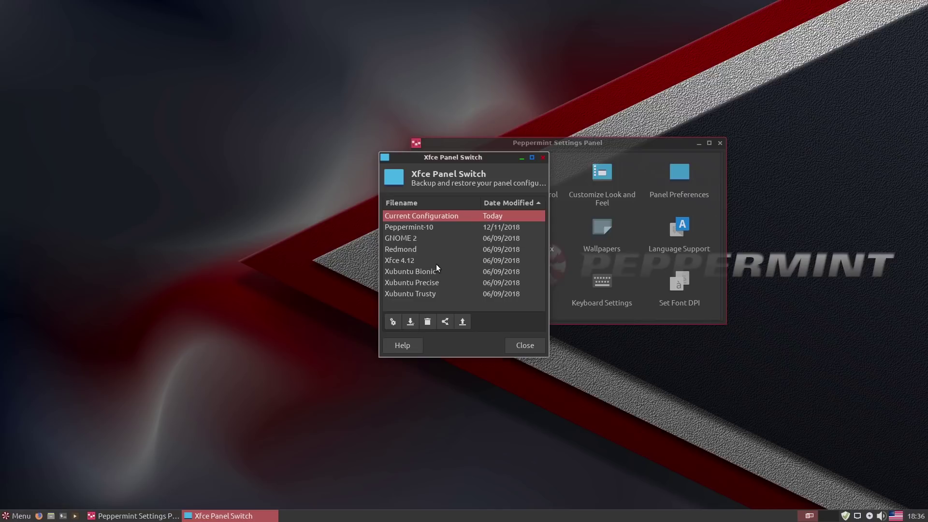
click(409, 238)
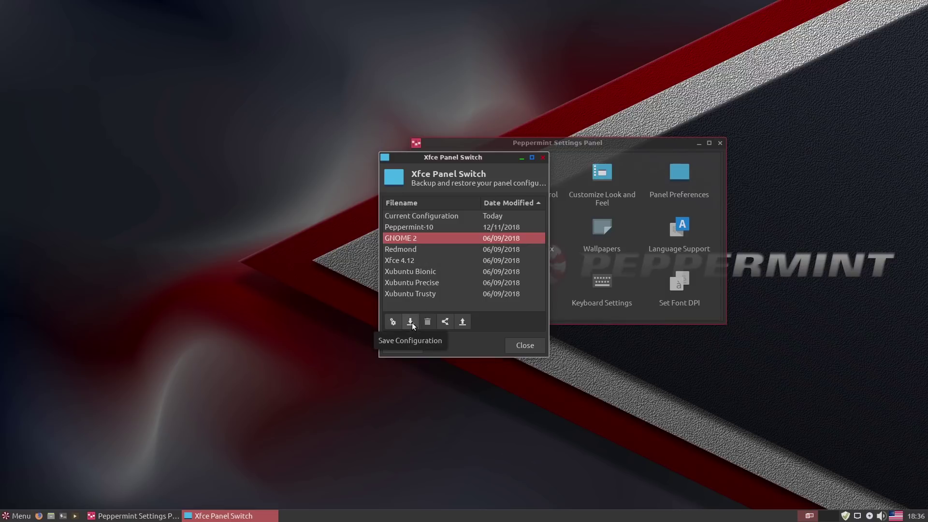
click(462, 323)
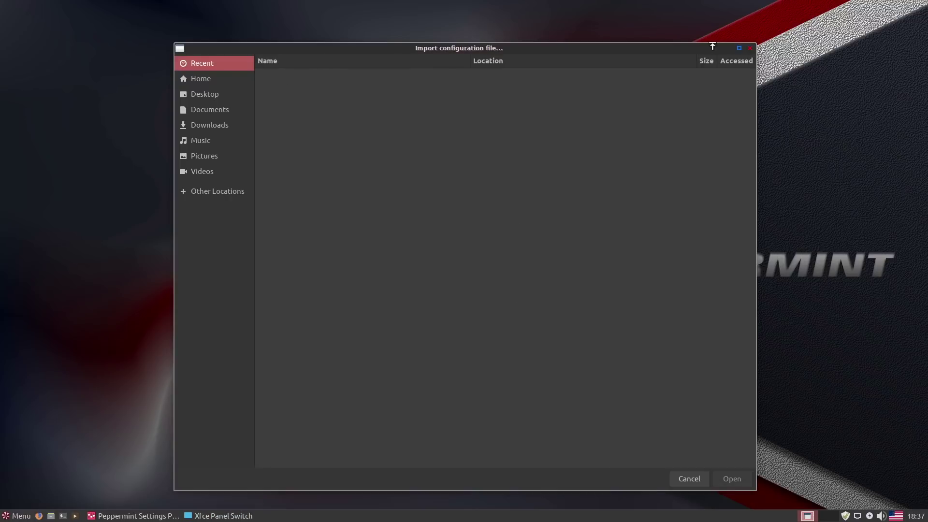
click(750, 49)
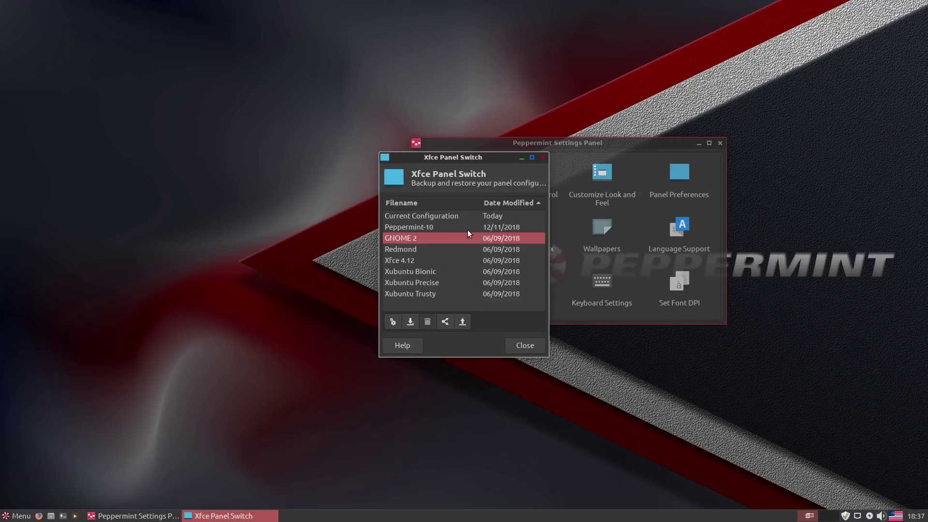
Apply the Redmond panel layout and check its application menu.
click(398, 263)
click(407, 250)
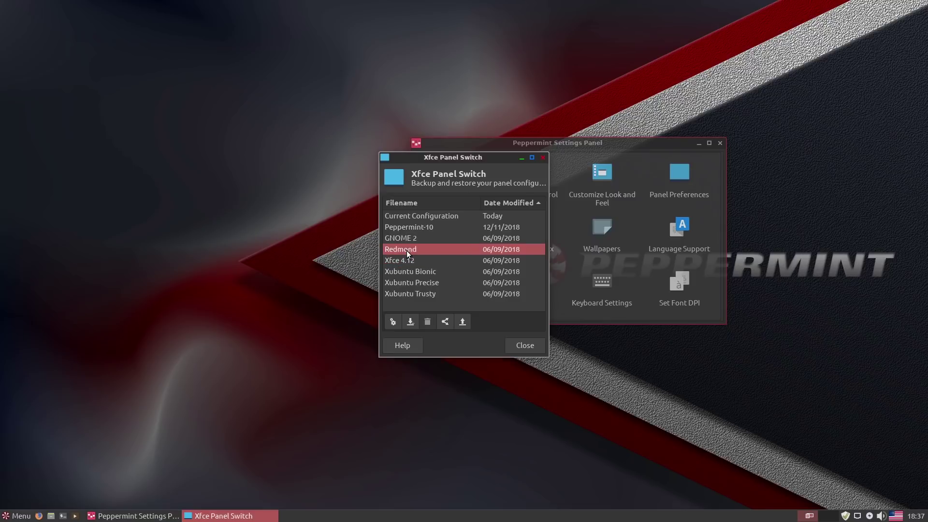
click(391, 322)
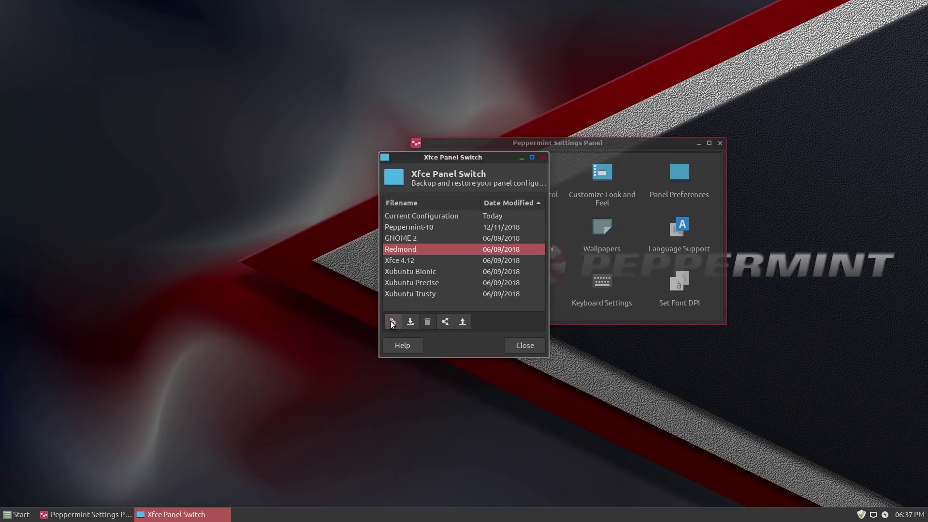
click(14, 516)
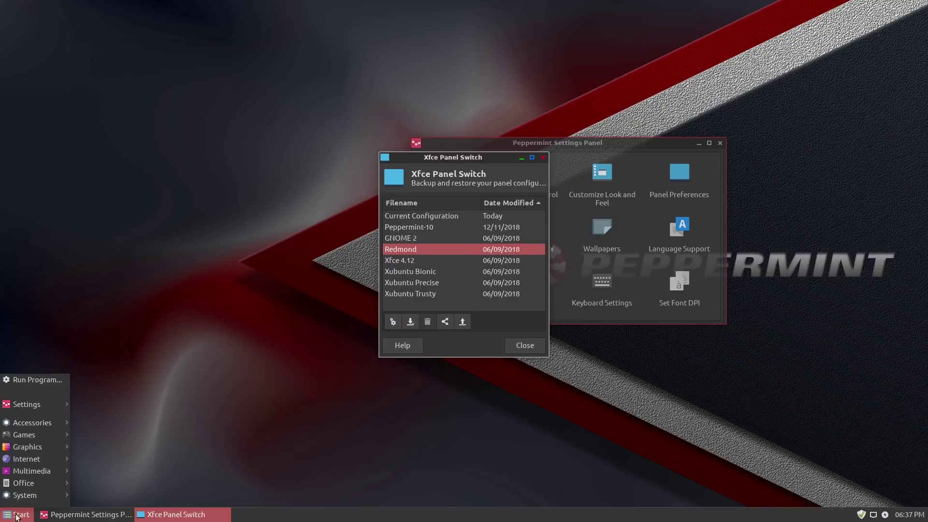
click(405, 264)
click(402, 261)
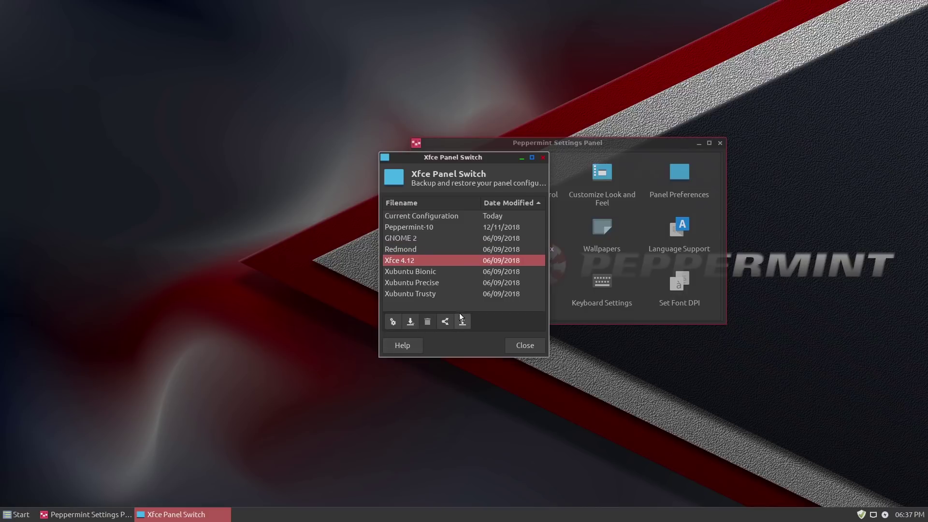
click(16, 514)
click(16, 514)
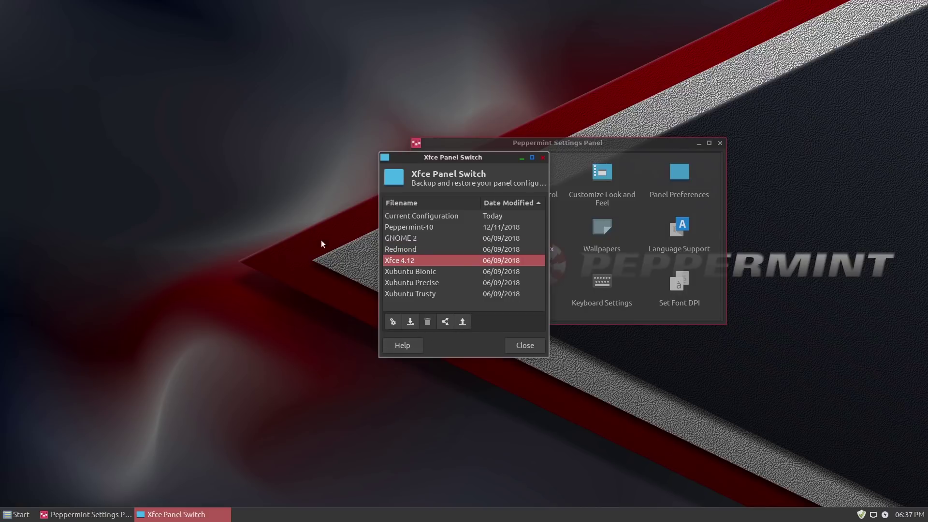
Apply the Peppermint-10 panel layout and check its application menu.
click(419, 225)
click(417, 218)
click(416, 228)
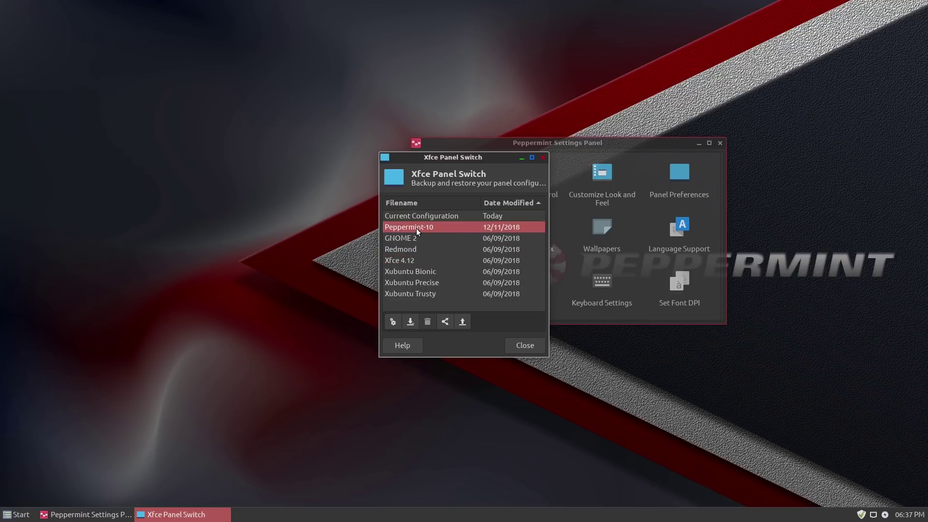
click(392, 322)
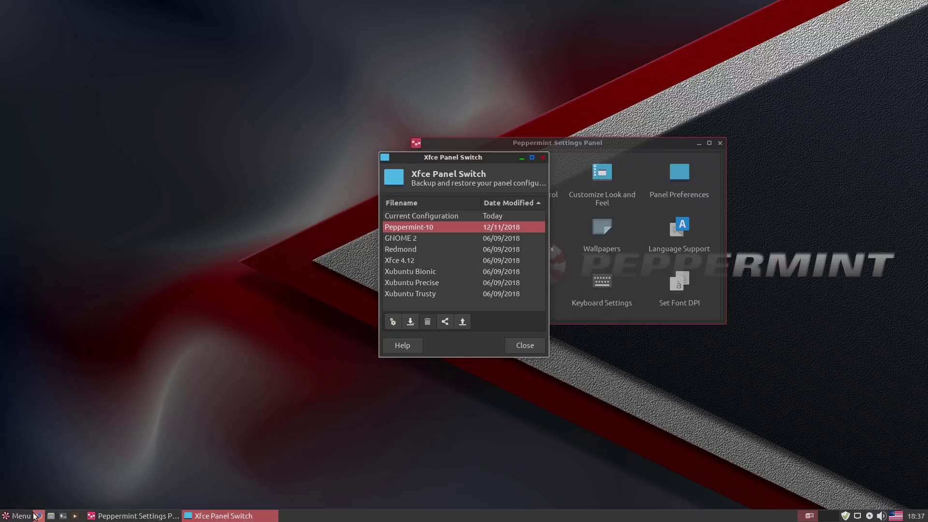
click(20, 516)
click(21, 516)
Apply the Xfce 4.12 panel layout and try its top-panel menu.
click(394, 261)
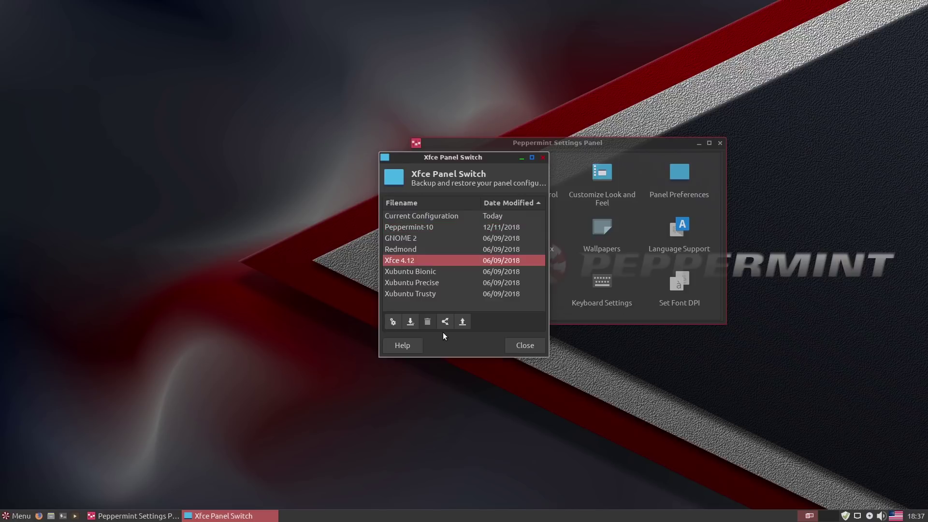
click(392, 322)
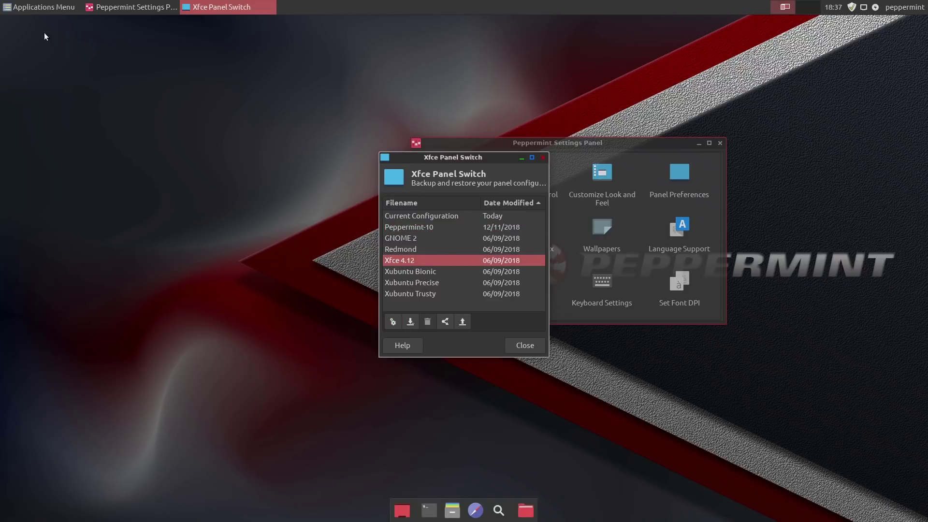
click(19, 9)
click(109, 12)
click(108, 11)
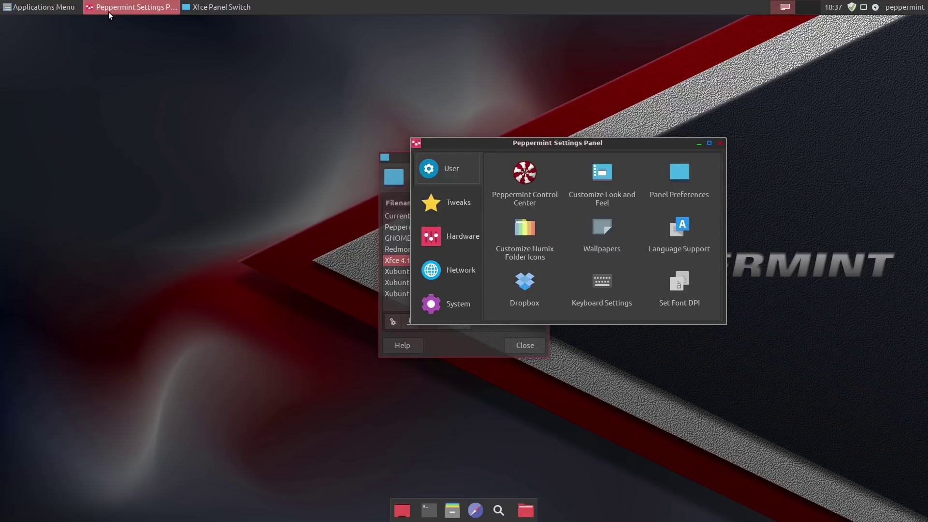
click(111, 7)
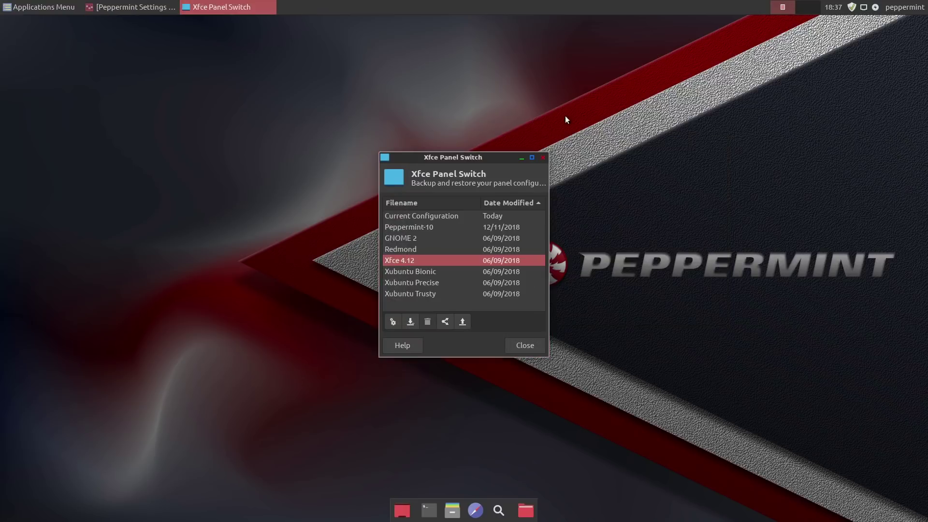
Look over the Xubuntu layouts, reapply Peppermint-10, and close the switcher.
click(402, 271)
click(404, 282)
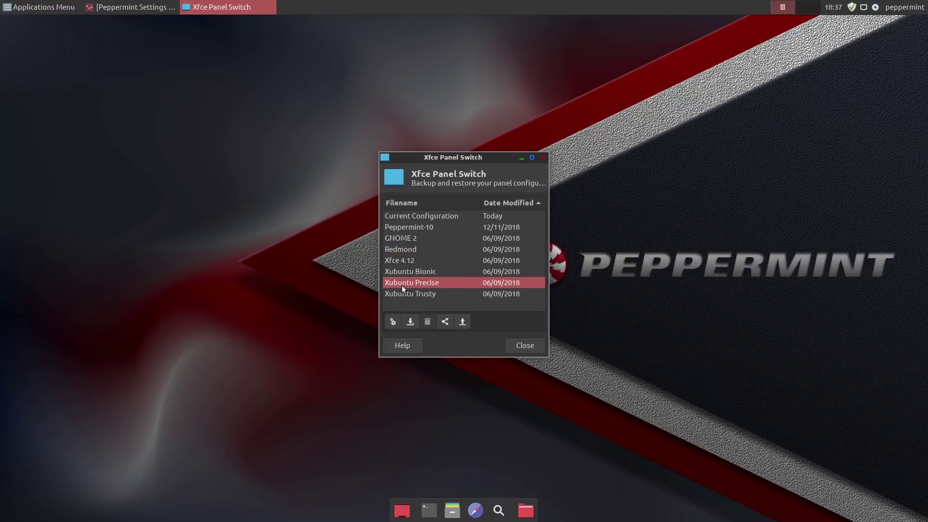
click(404, 293)
click(407, 270)
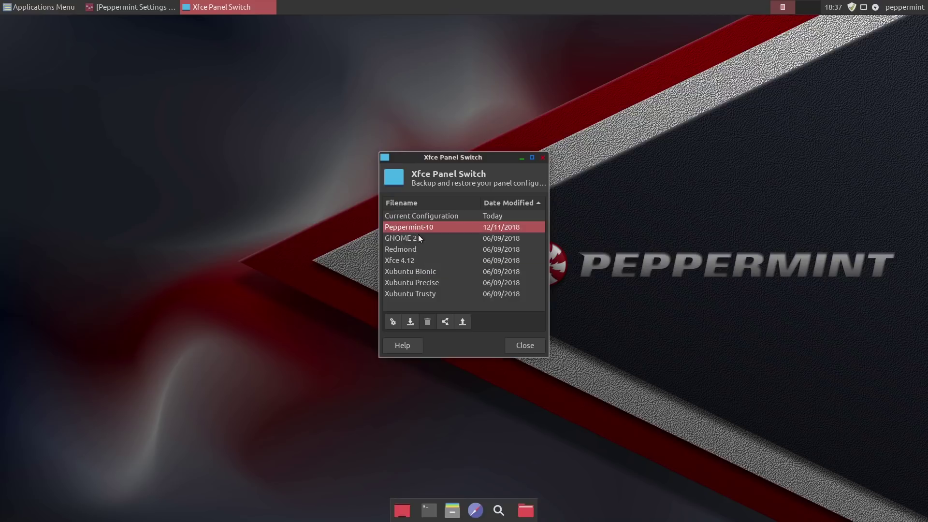
click(393, 322)
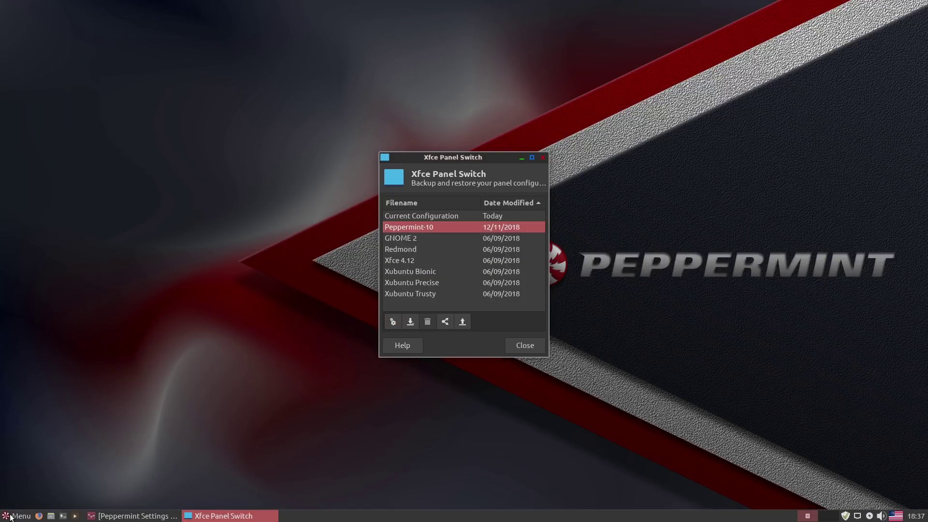
click(10, 516)
click(11, 516)
click(521, 344)
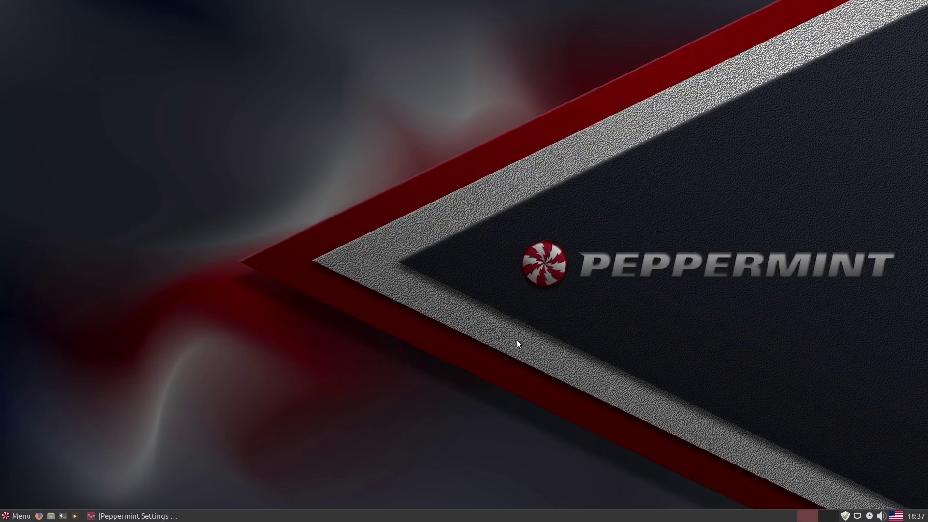
Browse the Settings Panel's Tweaks, Hardware, Network and System tools, then launch Ice from Network.
click(179, 514)
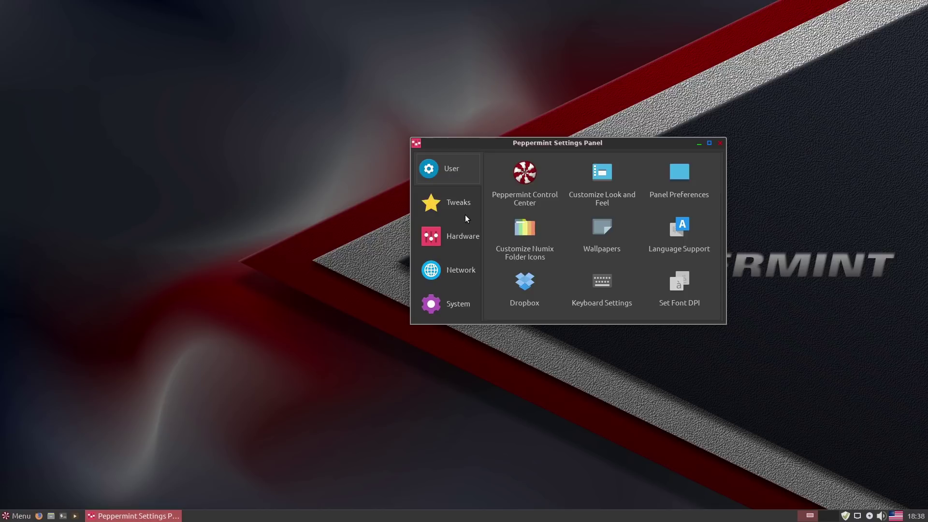
click(457, 204)
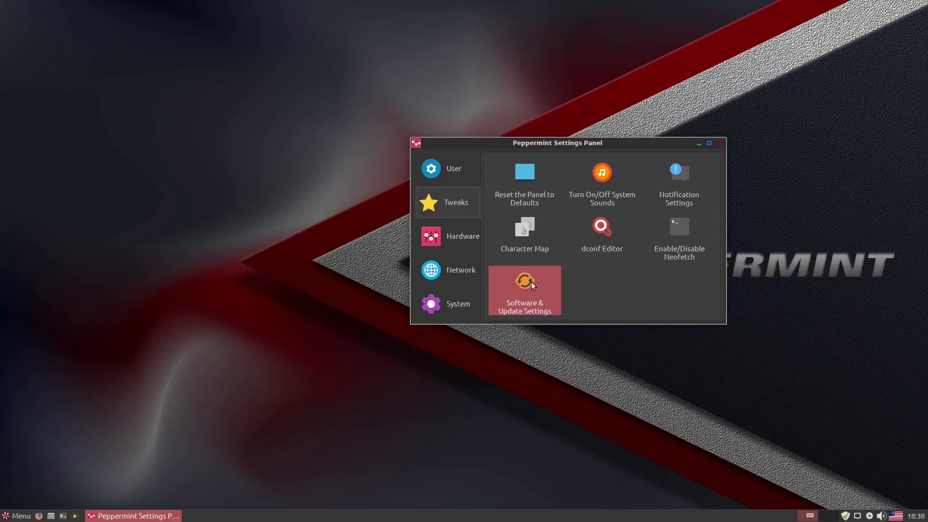
click(462, 235)
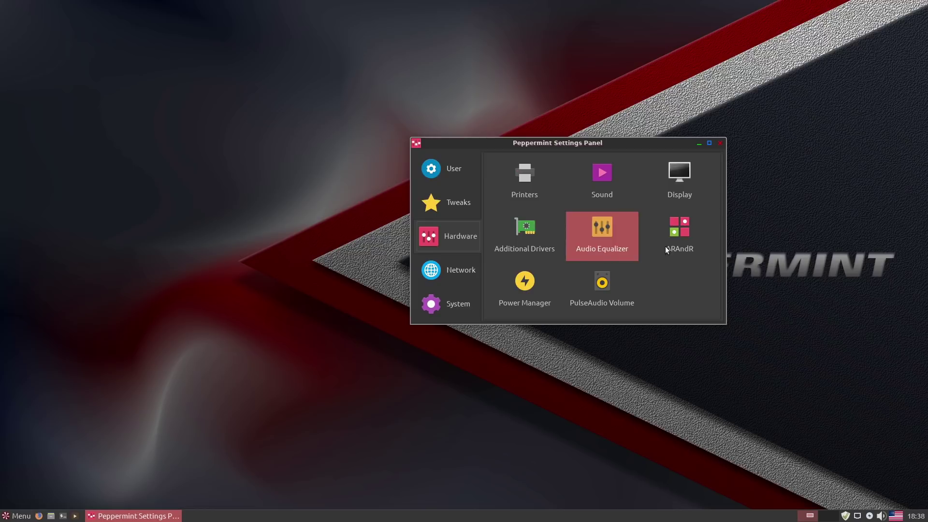
click(453, 273)
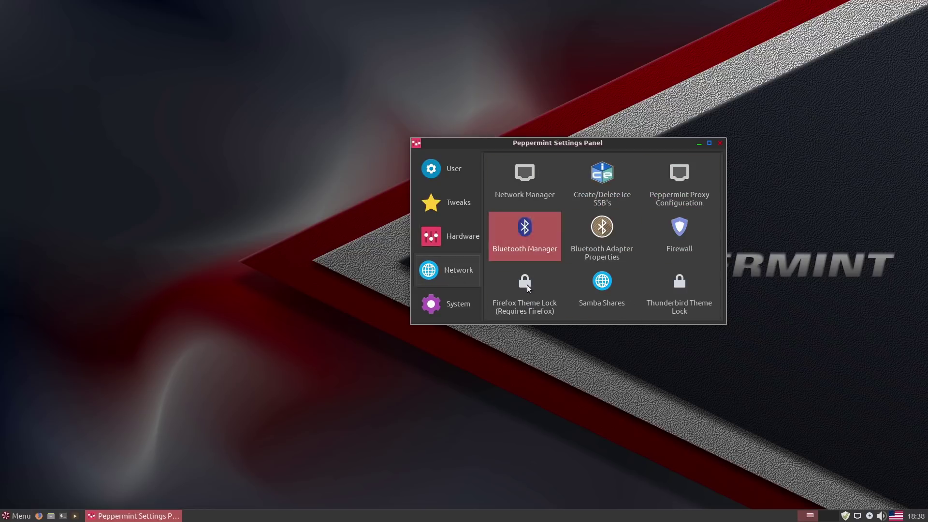
click(456, 298)
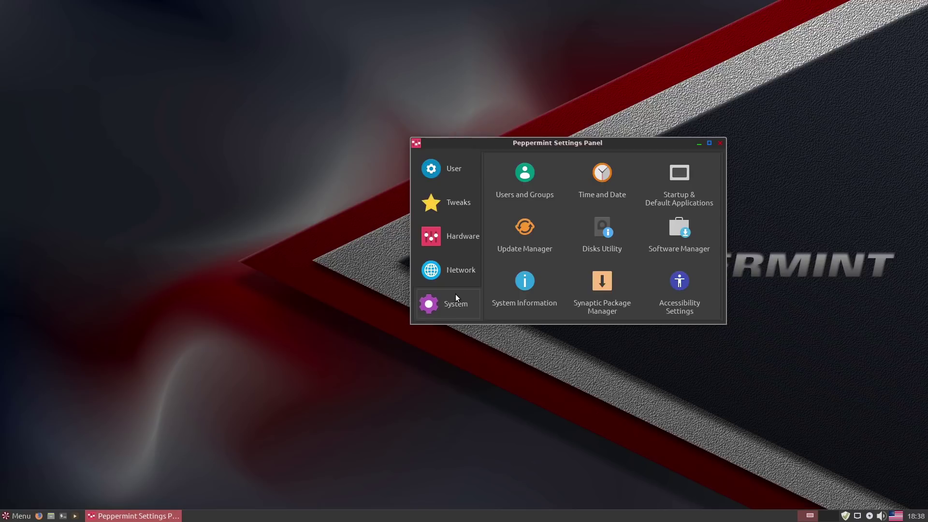
click(454, 270)
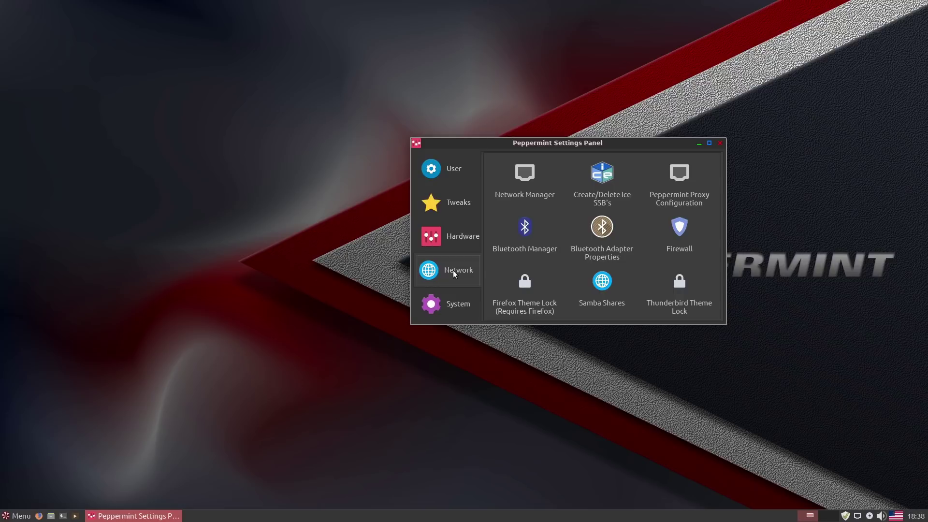
click(608, 181)
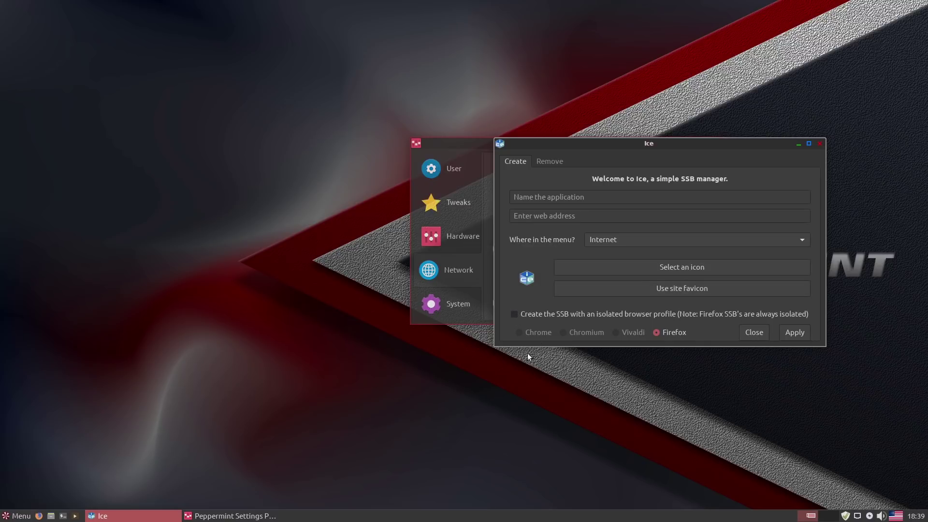
Show Ice's Remove tab listing web apps like Microsoft Excel (Online) and Google Calendar.
click(551, 163)
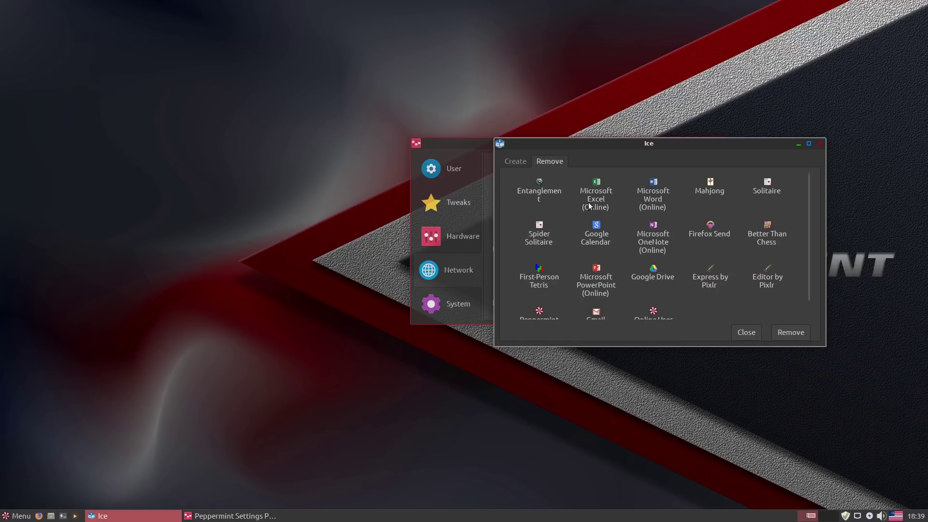
click(17, 515)
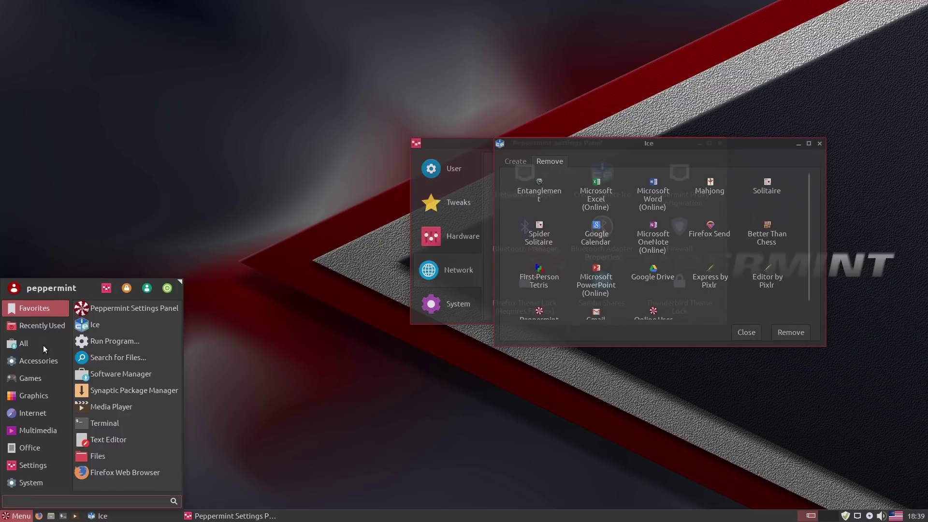
Scroll through the Accessories apps, then launch Spider Solitaire from the Games category.
mouse_move(42, 360)
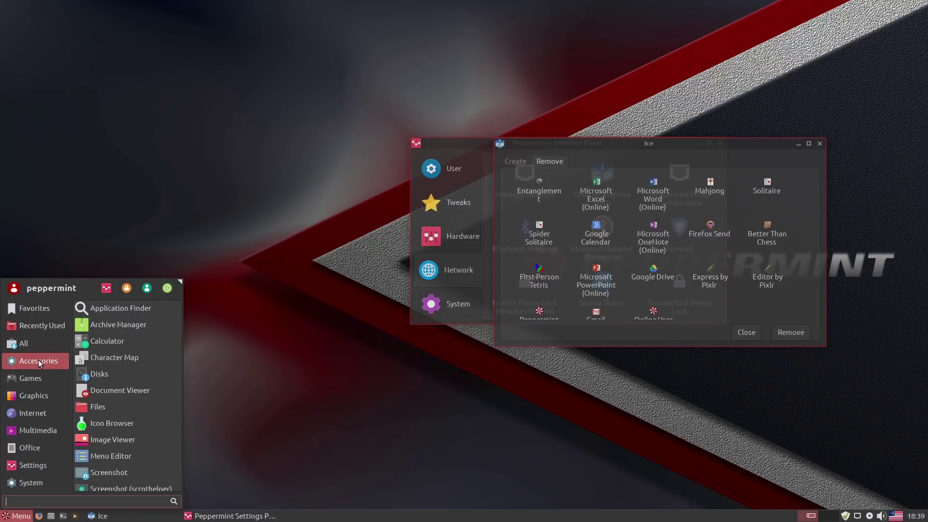
scroll(106, 358, down, 4)
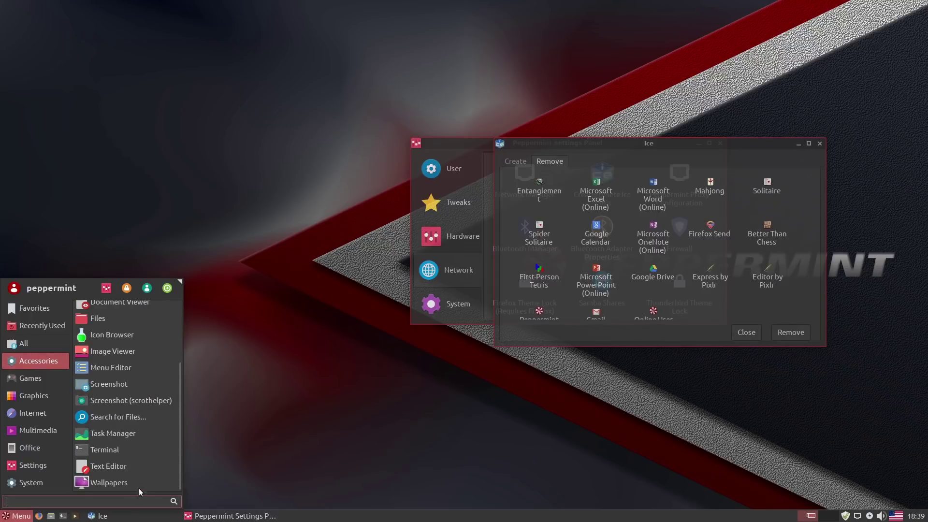
scroll(140, 386, up, 5)
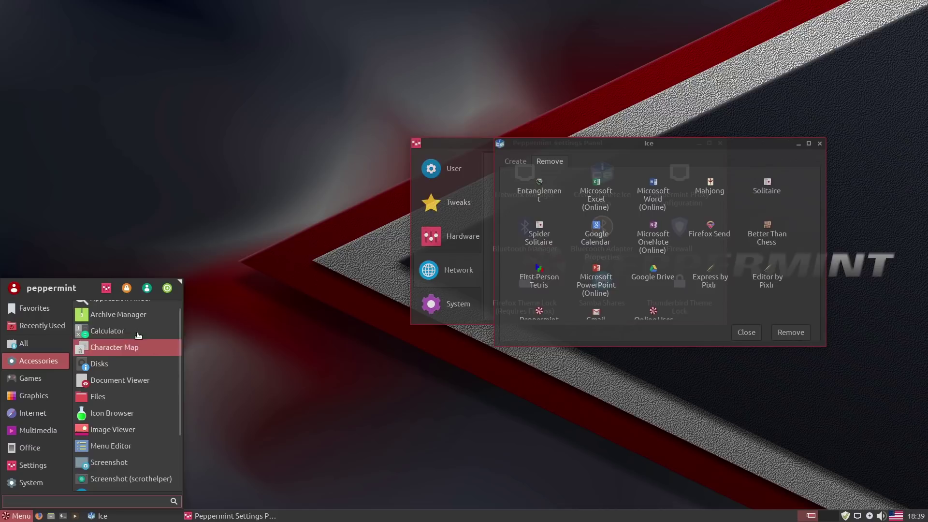
scroll(138, 335, up, 1)
mouse_move(32, 377)
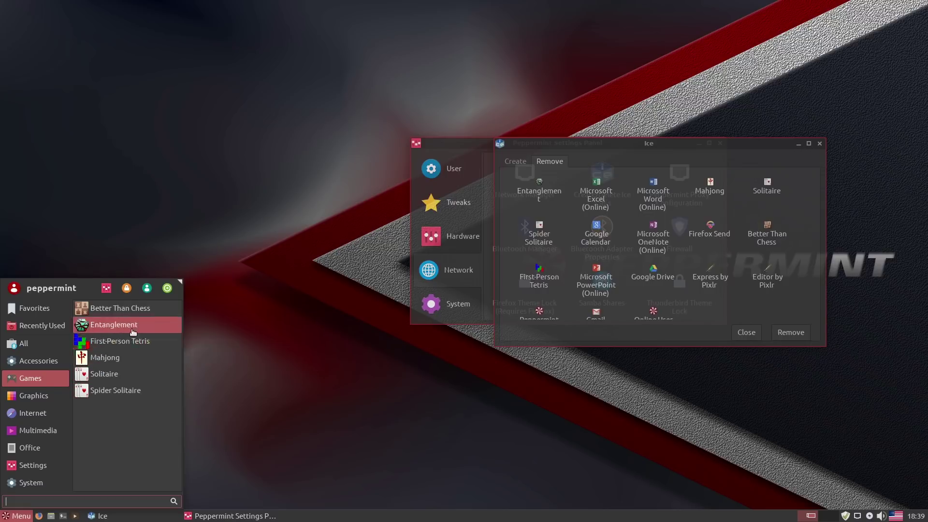
click(116, 391)
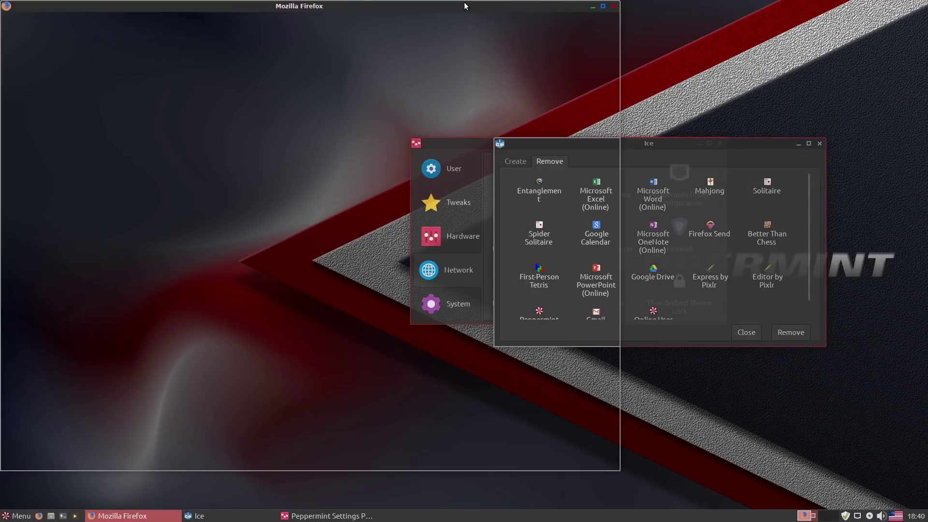
Move the Spider Solitaire Firefox window to the right, then close it.
drag(463, 7, 751, 24)
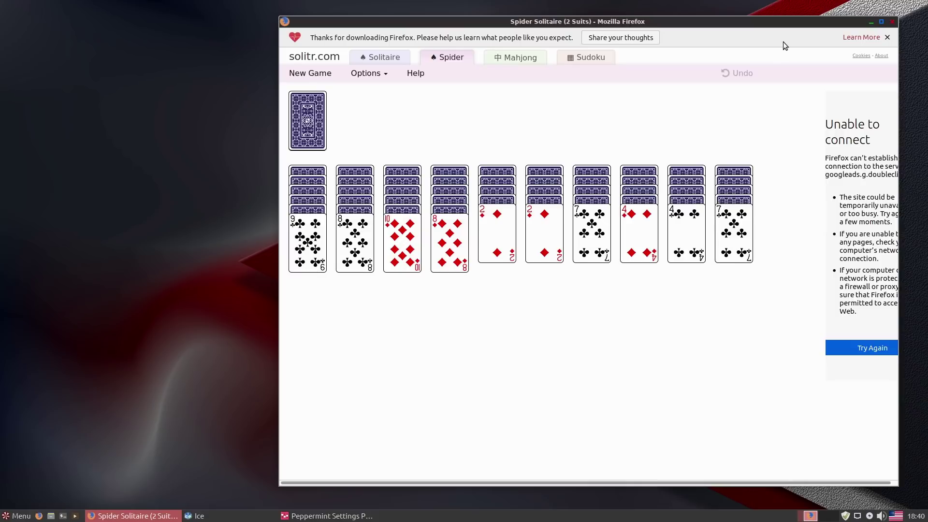
click(890, 23)
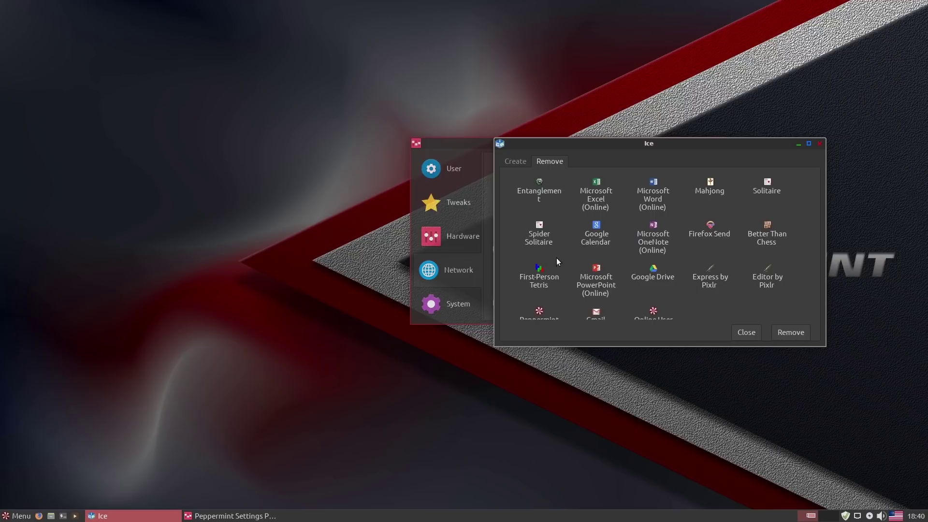
Step through the Graphics, Internet and Multimedia app categories, ending on the Office web apps.
click(19, 516)
click(39, 380)
click(31, 394)
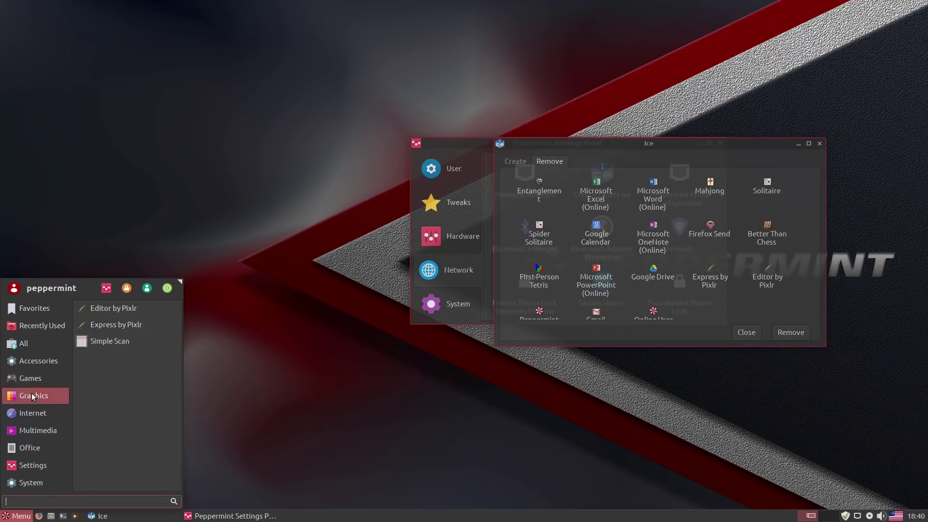
click(37, 413)
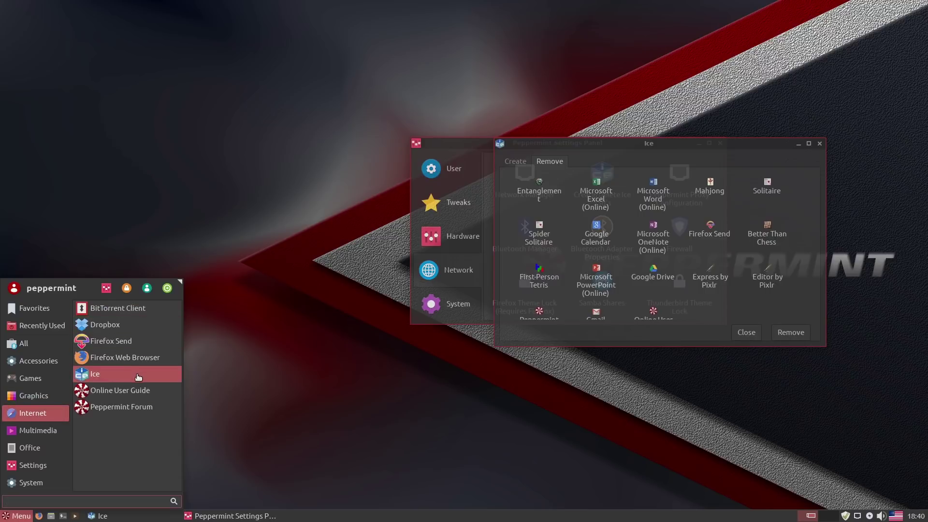
click(60, 427)
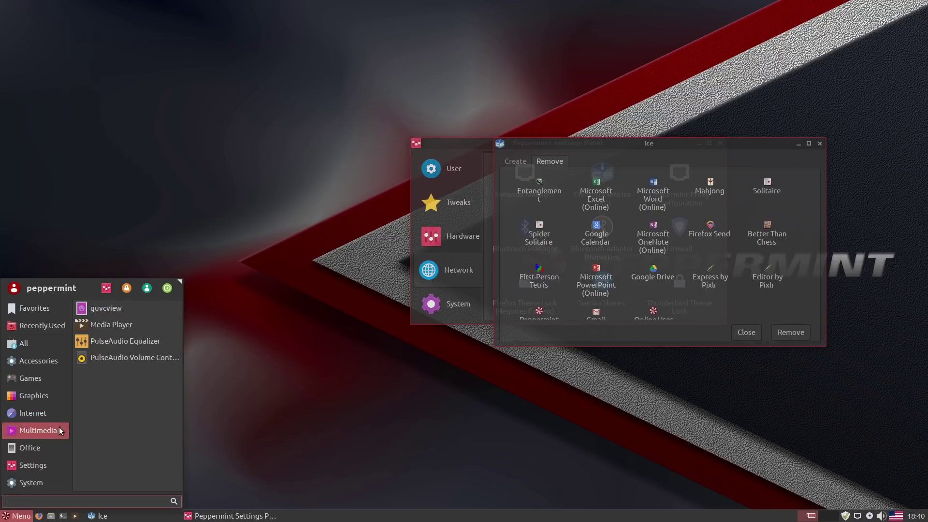
click(40, 448)
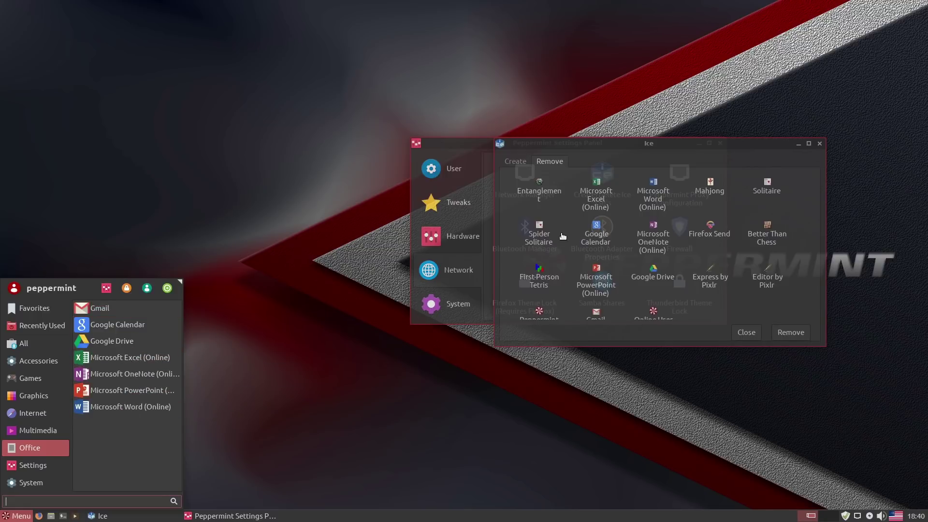
Remove the OneNote, PowerPoint, Word and Excel Online web apps and Google Calendar.
click(637, 242)
click(647, 244)
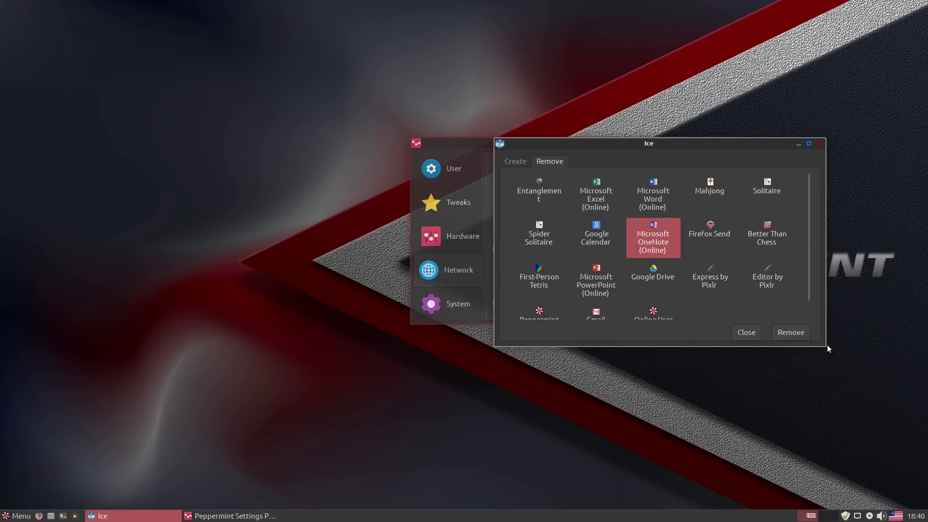
click(795, 333)
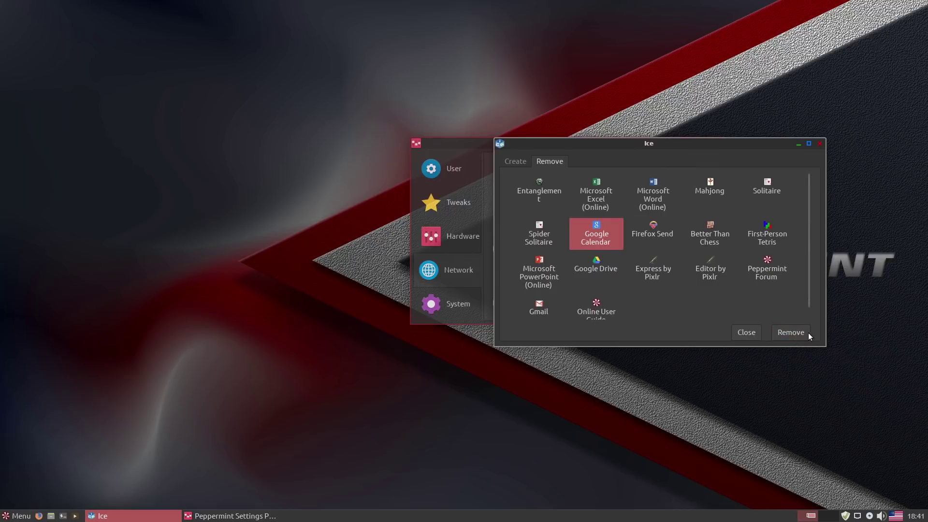
click(808, 332)
click(756, 236)
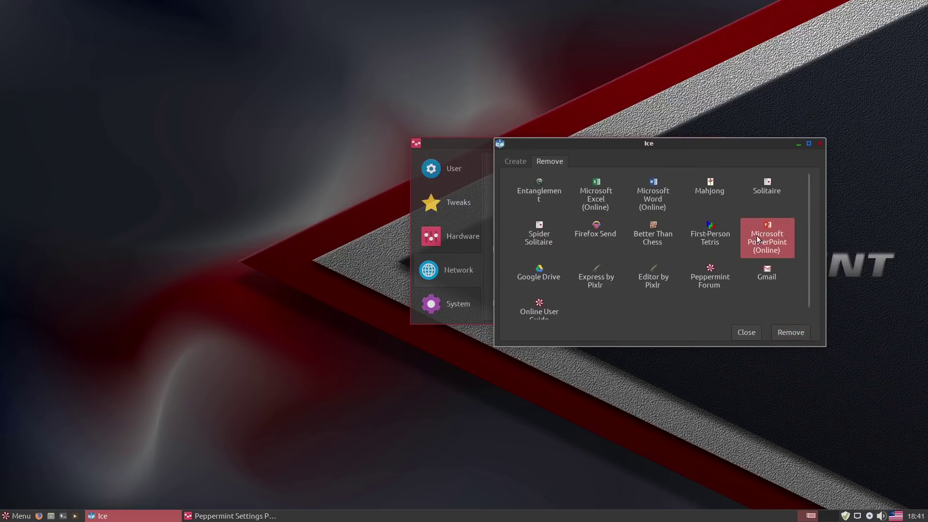
click(786, 331)
click(661, 194)
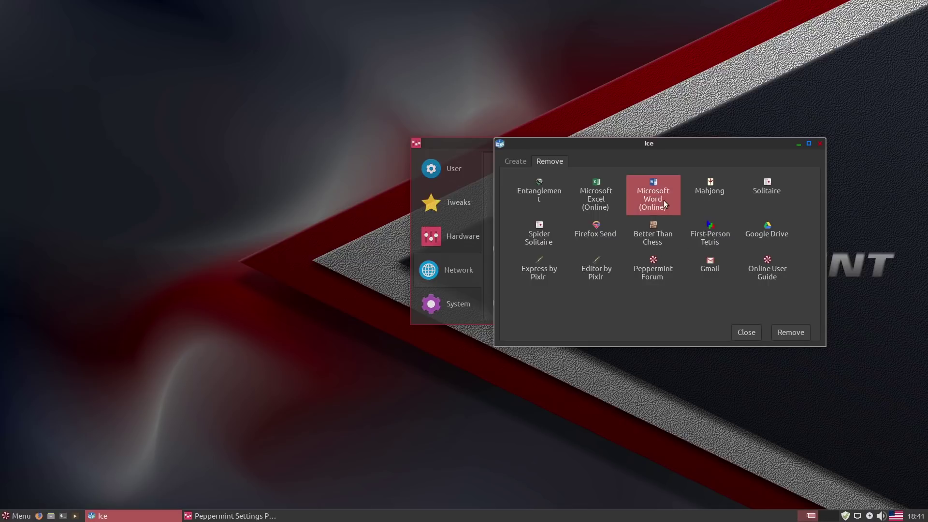
click(808, 332)
click(599, 195)
click(786, 331)
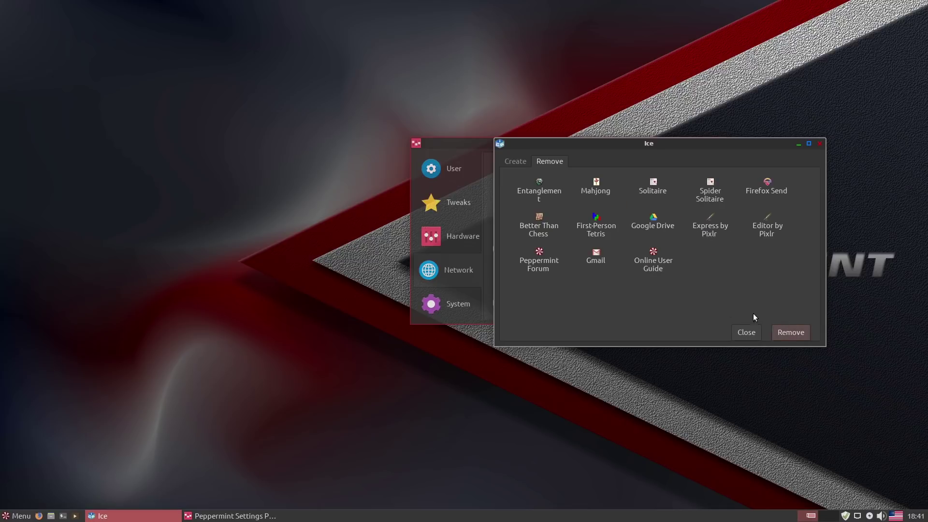
Check the remaining Office apps, then remove Google Drive and Gmail.
click(10, 517)
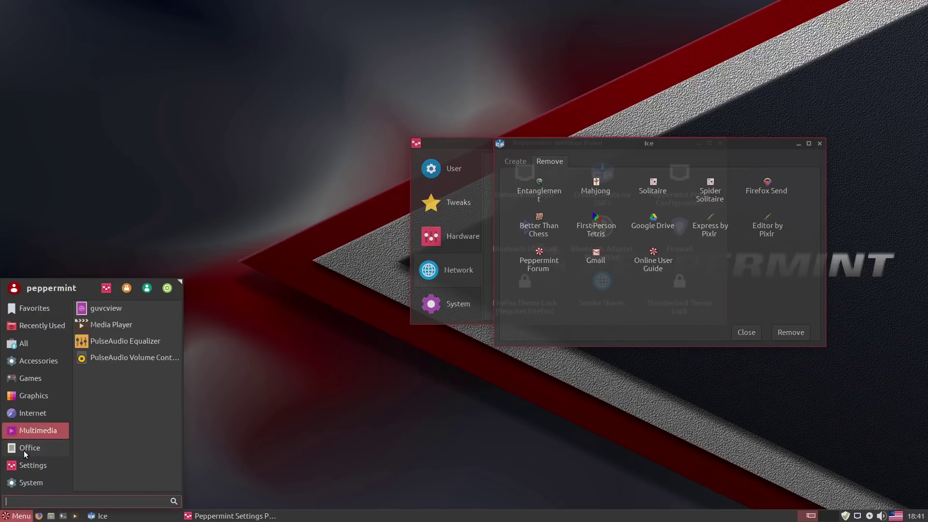
mouse_move(26, 450)
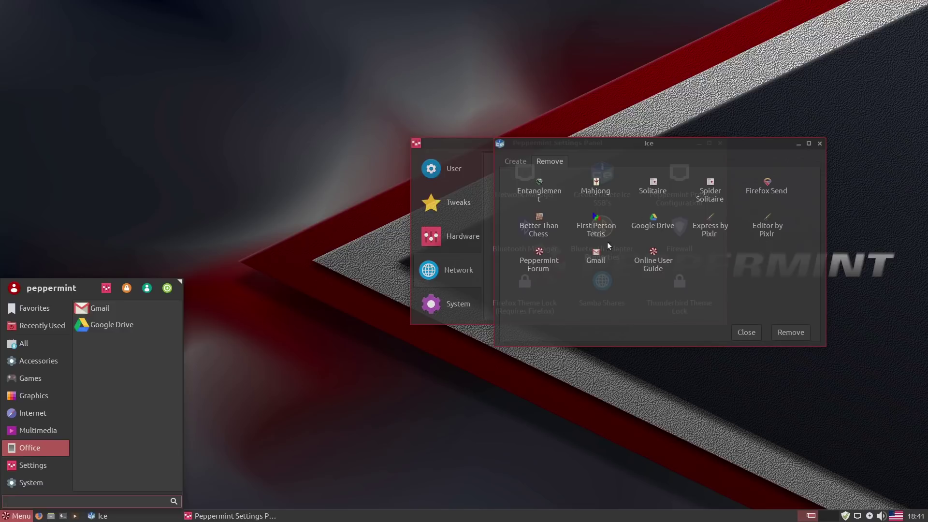
click(657, 215)
click(781, 334)
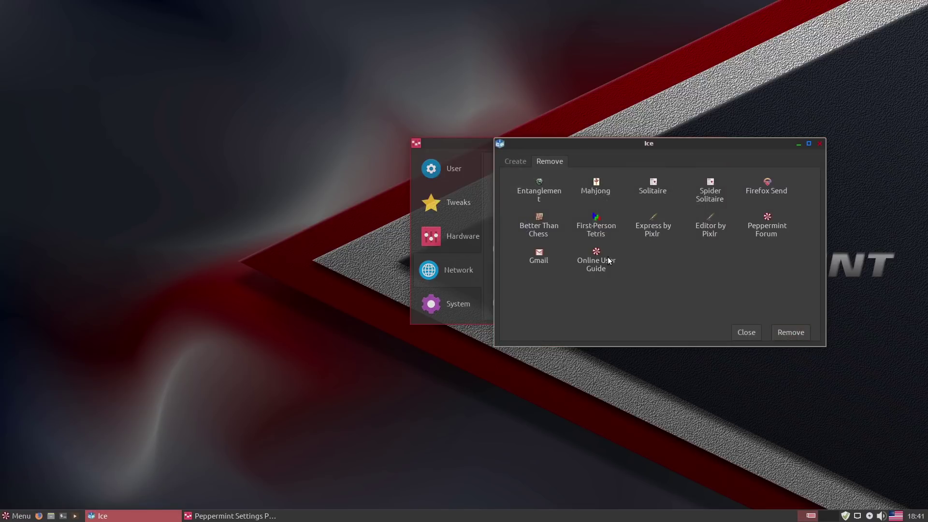
click(541, 260)
click(782, 333)
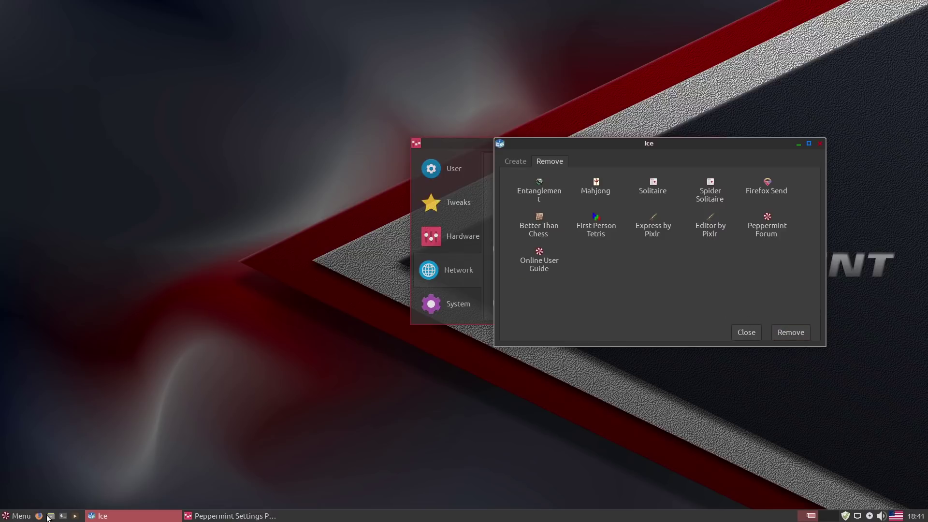
Launch Advert Blocker from the System > Settings menu, authenticate with the account password, and agree to proceed.
click(17, 516)
click(30, 464)
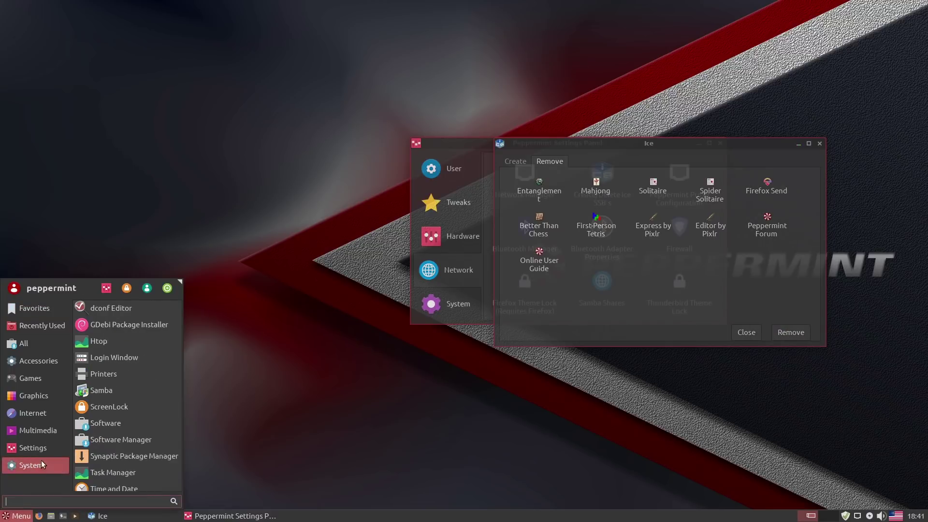
click(30, 448)
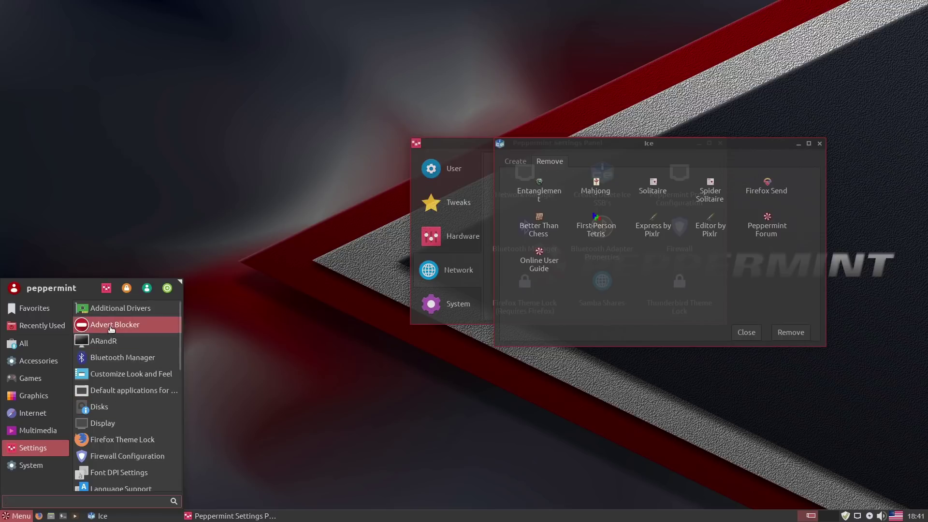
click(114, 325)
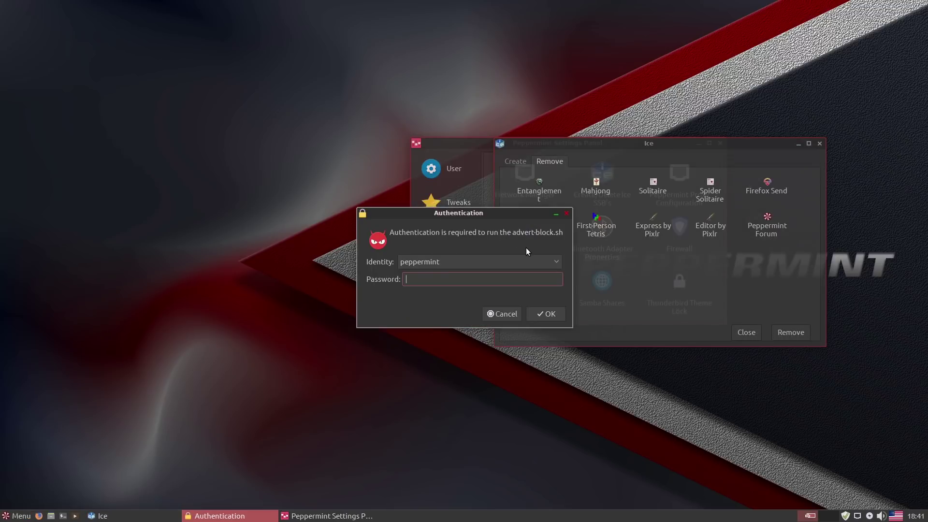
text(123)
key(Return)
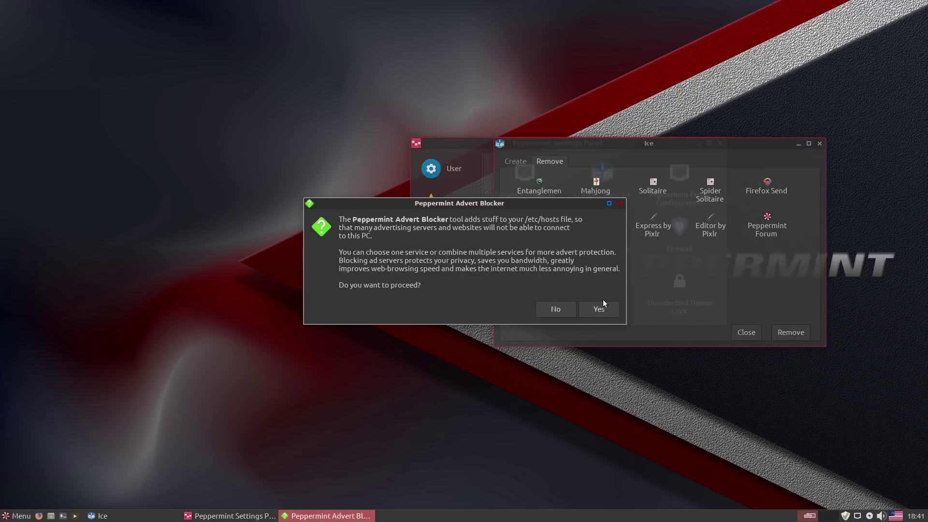
click(599, 308)
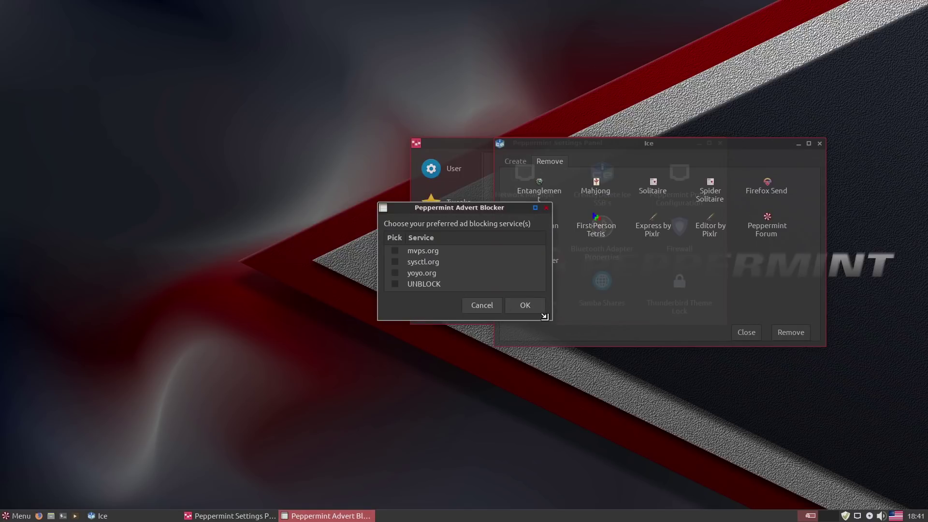
Enlarge the ad-blocking service list, cancel without choosing a service, and close Ice.
drag(545, 316, 540, 366)
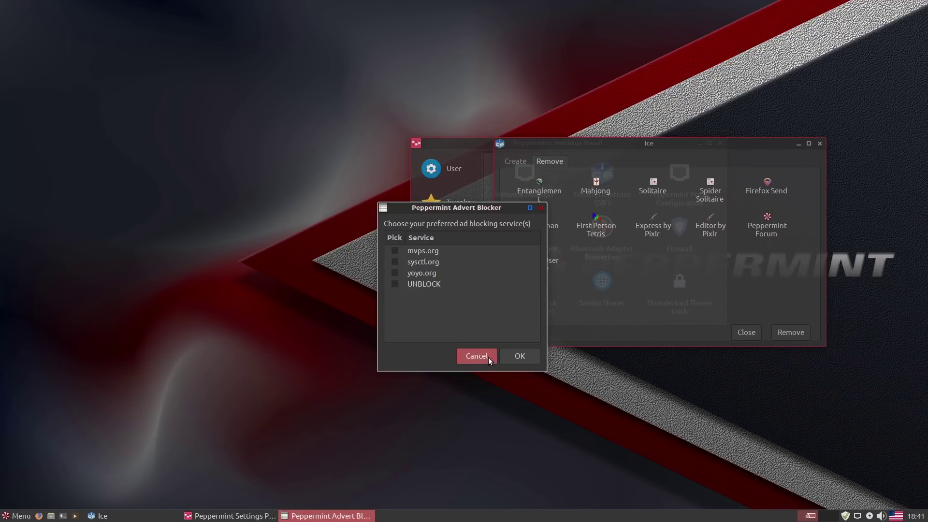
click(476, 356)
click(746, 333)
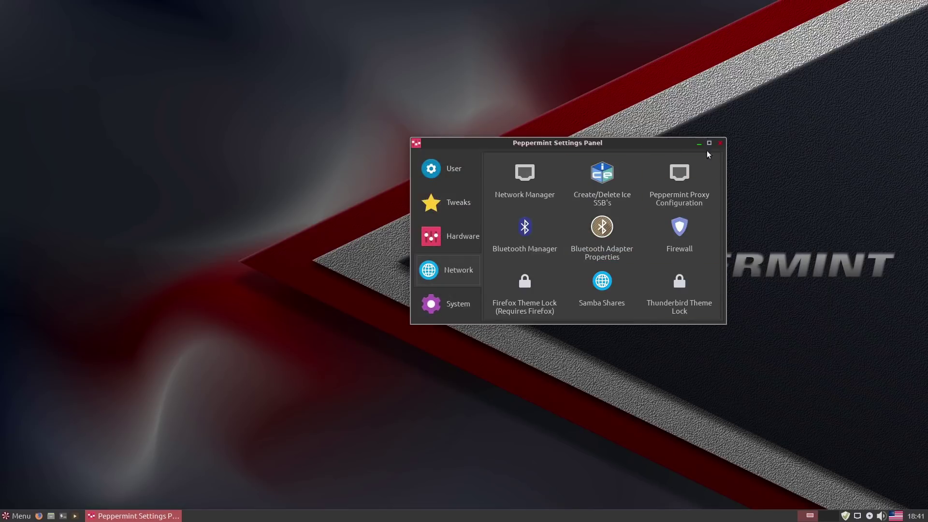
Close the Peppermint Settings Panel window and open the taskbar Menu on Favorites.
click(720, 143)
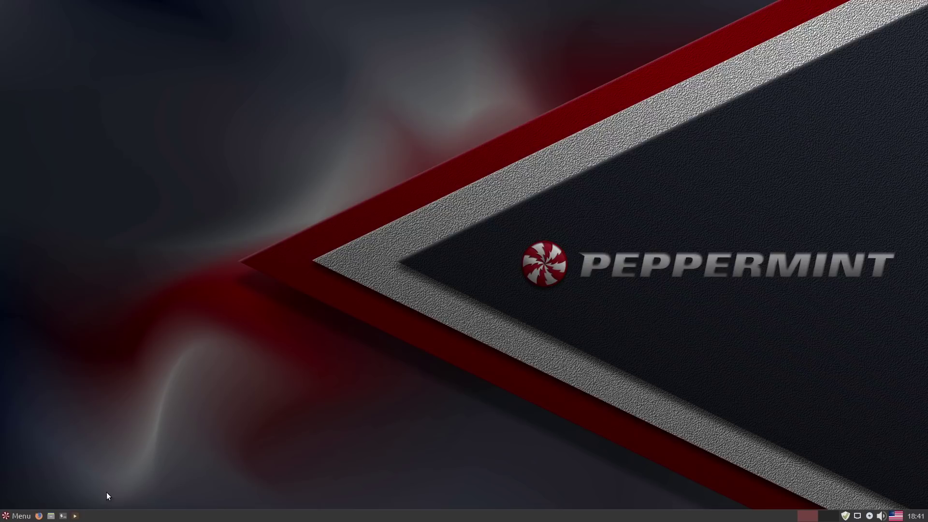
click(10, 515)
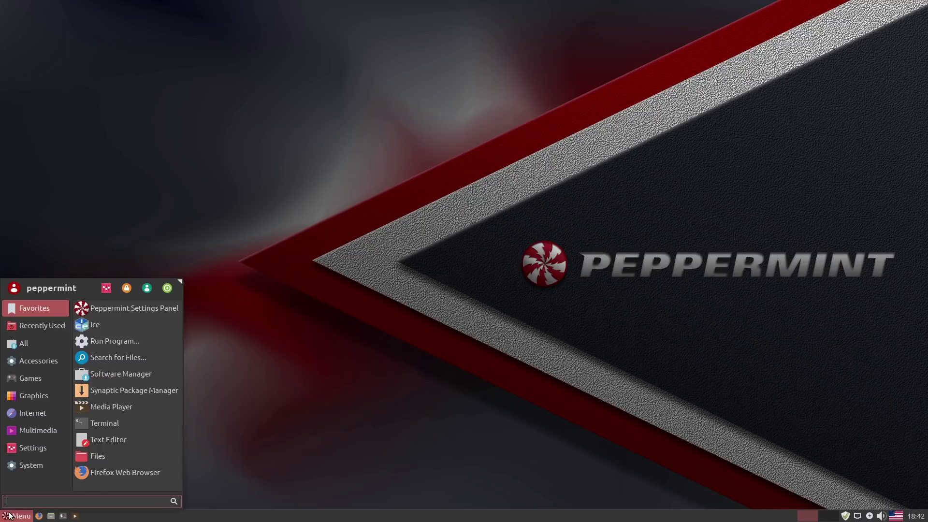
Search the menu for 'htop' and launch Htop in a sakura terminal.
text(htop)
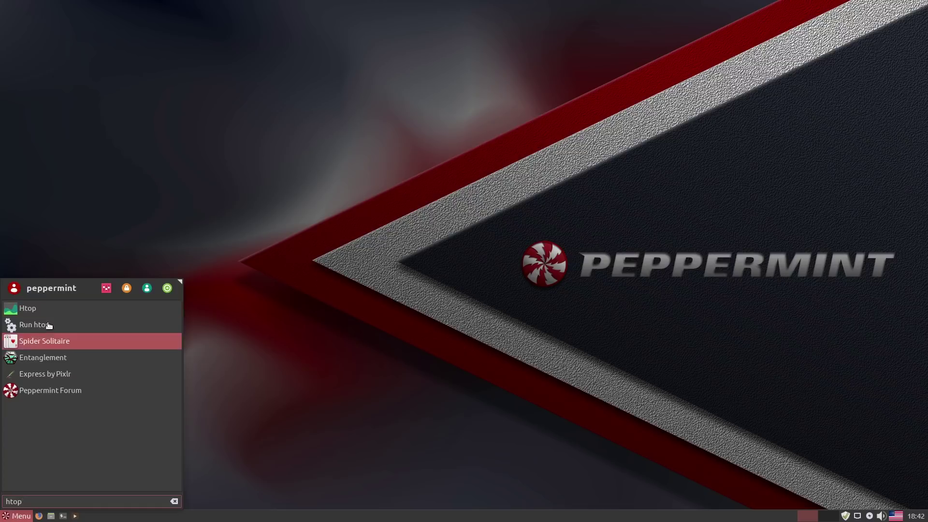
click(55, 308)
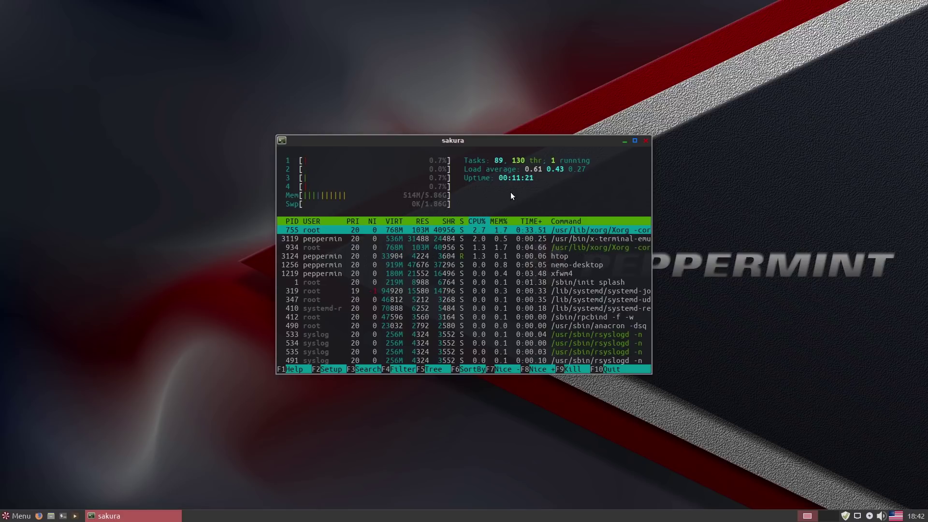
Close the sakura terminal window running htop.
click(646, 141)
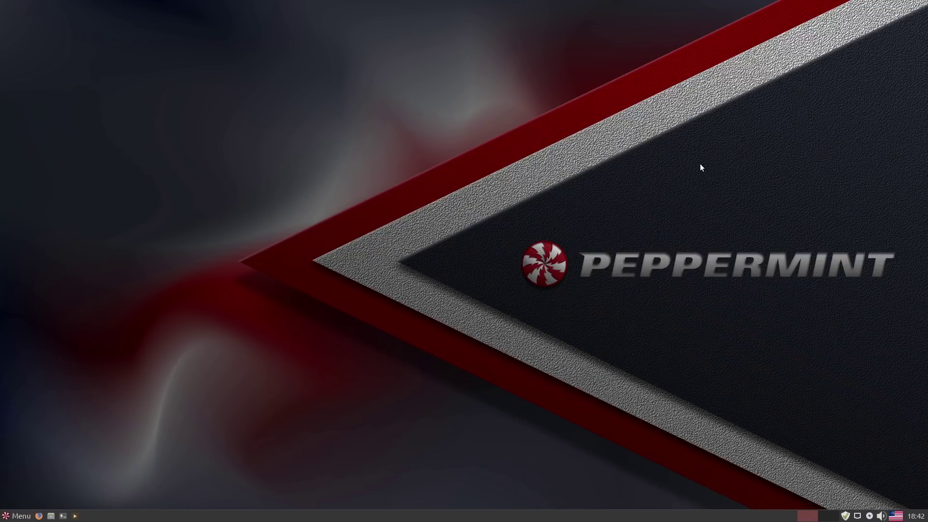